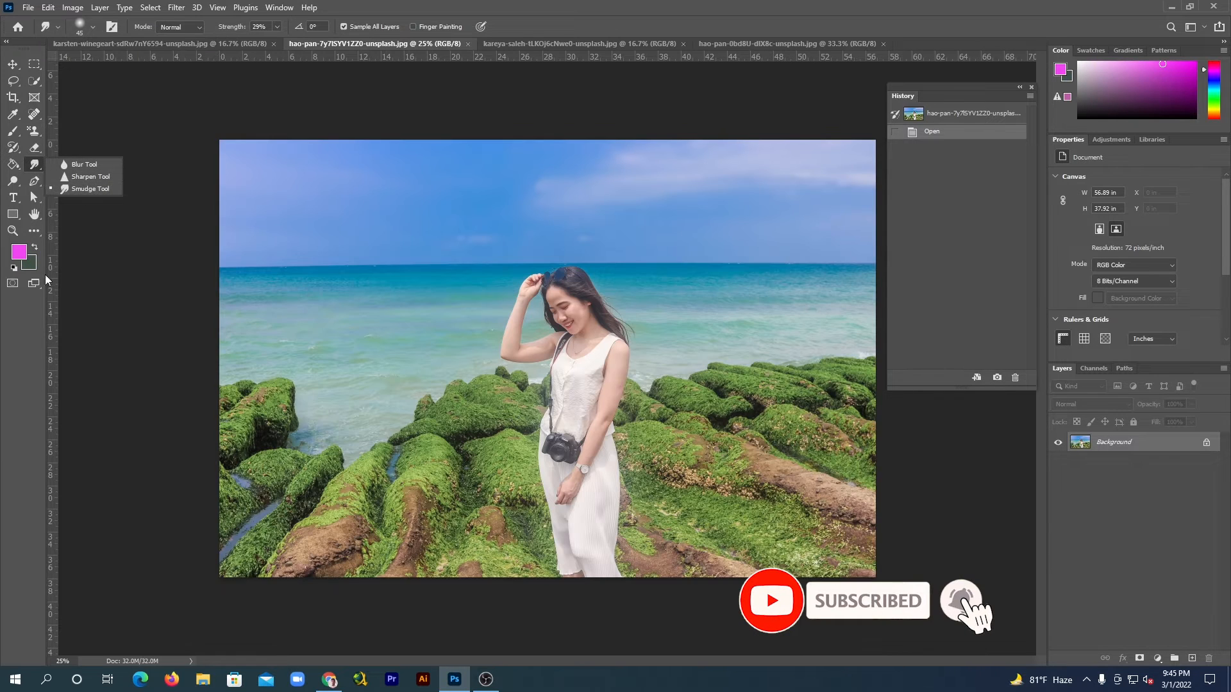
- Duplicate the Background layer and select the woman on the copy with Quick Selection, excluding the gap inside her raised arm
{"action": "key", "text": "v"}
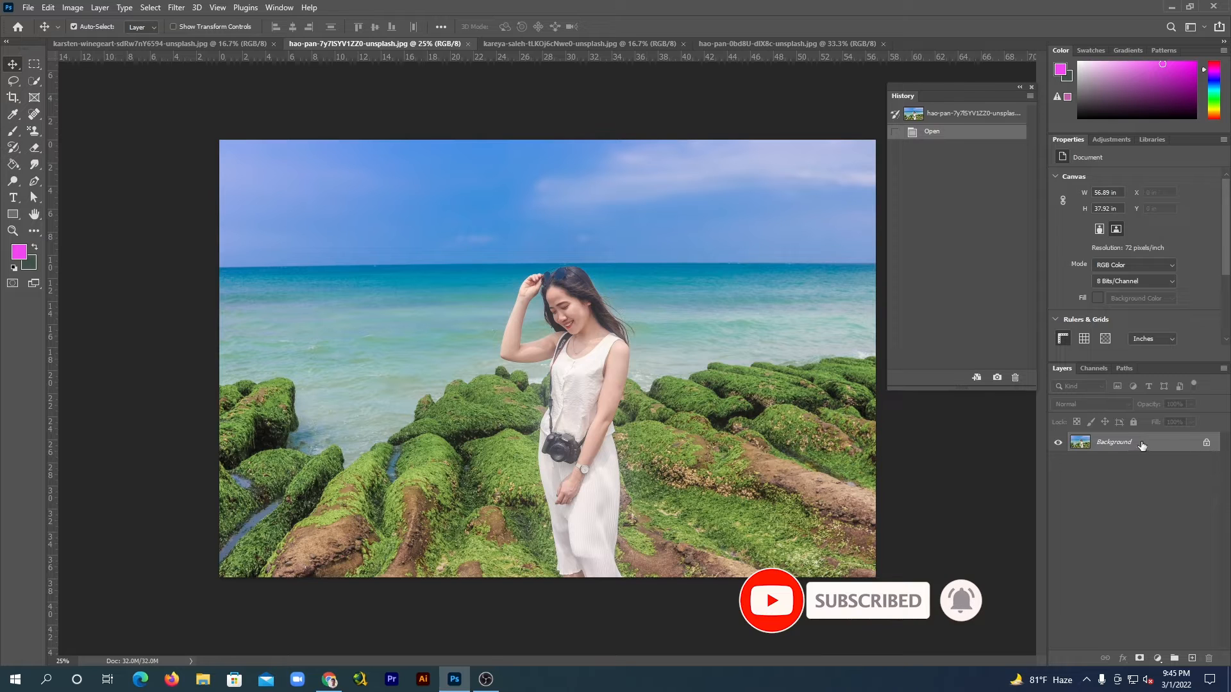
{"action": "key", "text": "ctrl+j"}
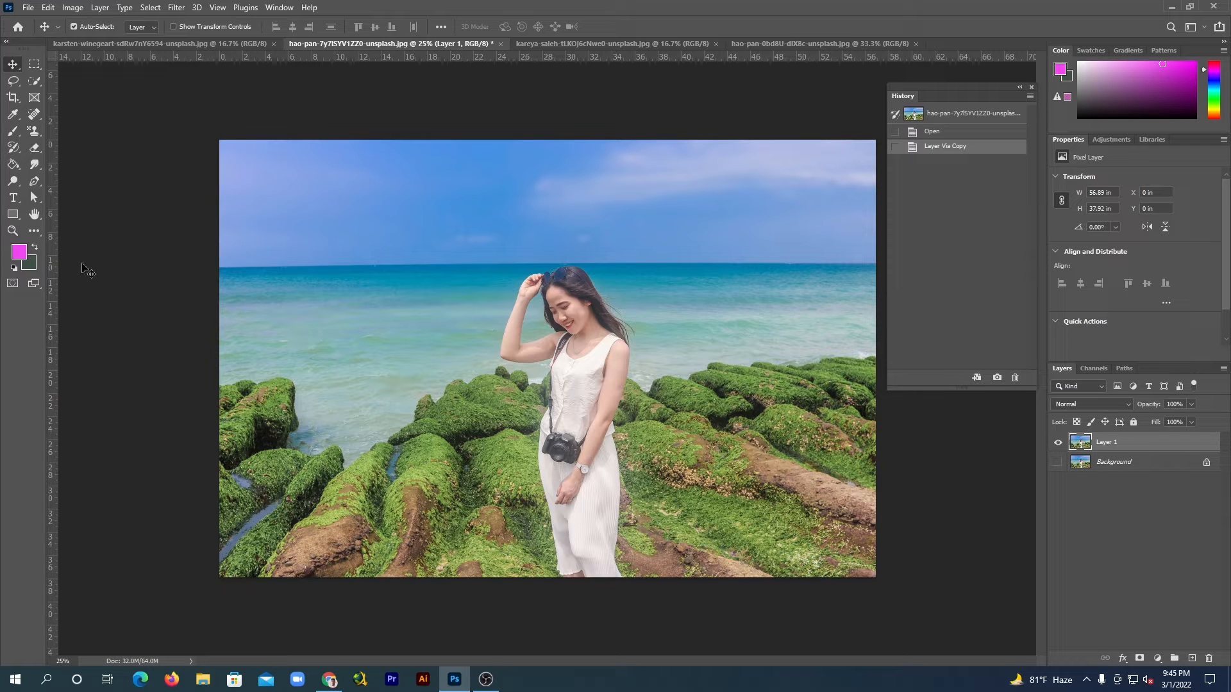
{"action": "left_click", "coordinate": [37, 82]}
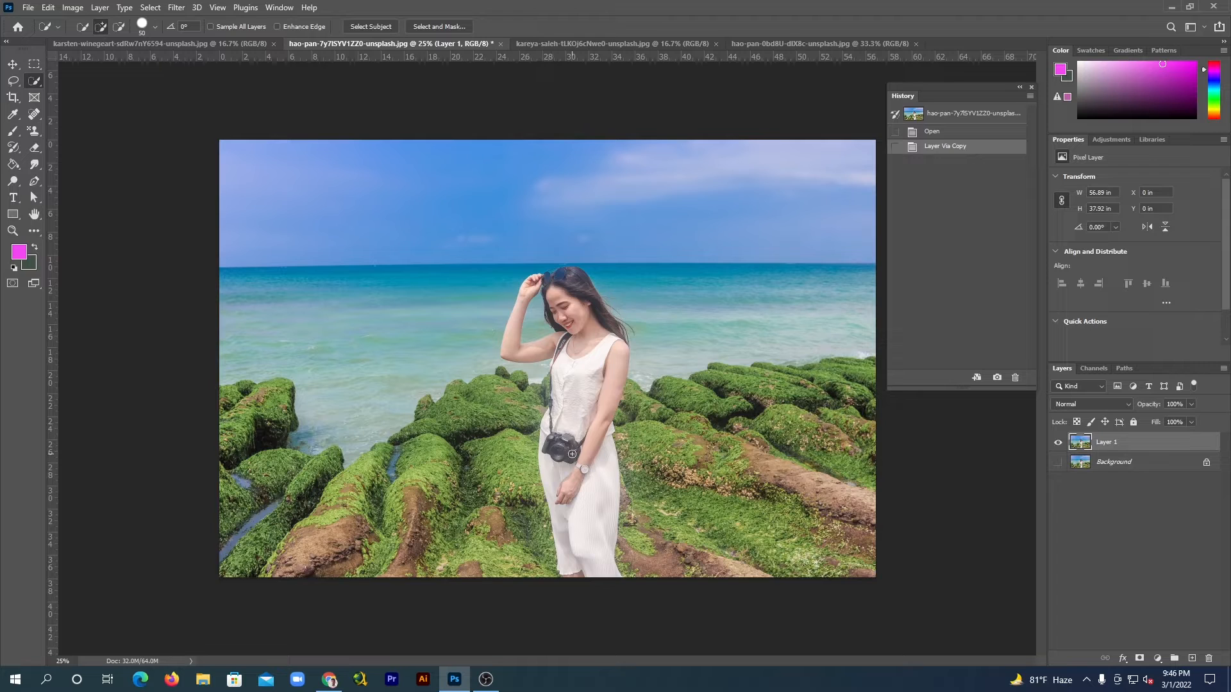
{"action": "left_click_drag", "start_coordinate": [572, 454], "coordinate": [578, 533]}
{"action": "mouse_move", "coordinate": [581, 414]}
{"action": "left_mouse_down"}
{"action": "mouse_move", "coordinate": [566, 285]}
{"action": "mouse_move", "coordinate": [567, 343]}
{"action": "mouse_move", "coordinate": [529, 344]}
{"action": "left_mouse_up"}
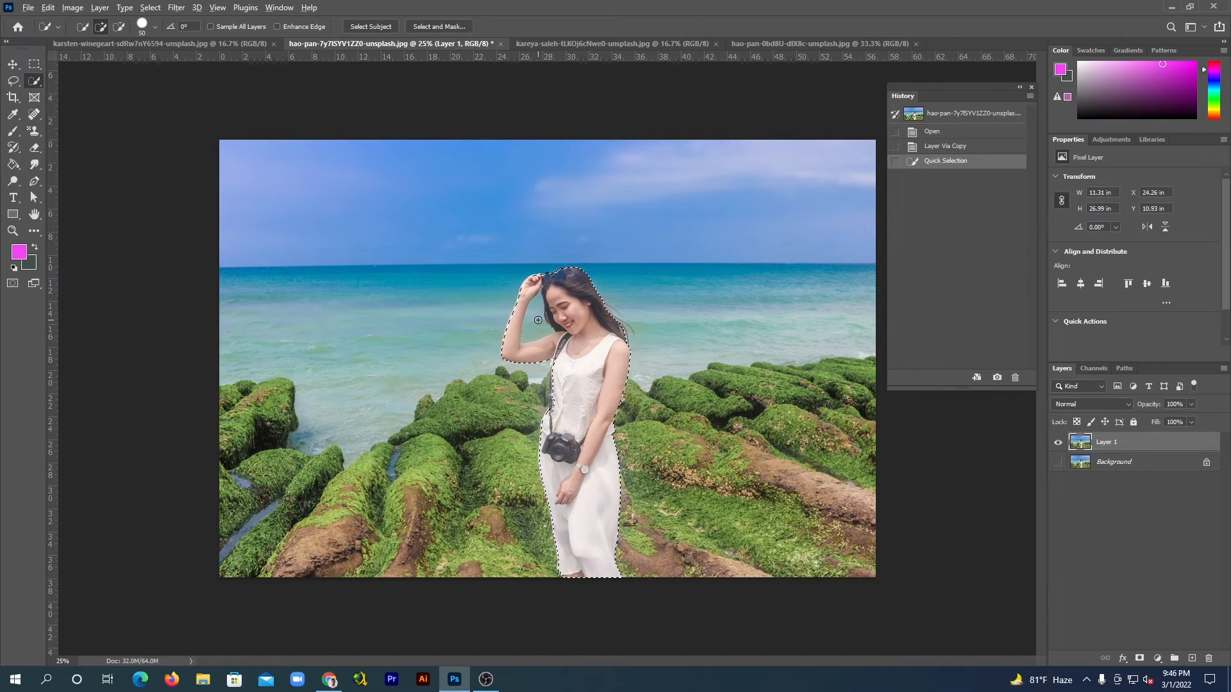
{"action": "key", "text": "alt"}
{"action": "left_click", "coordinate": [538, 320], "text": "alt"}
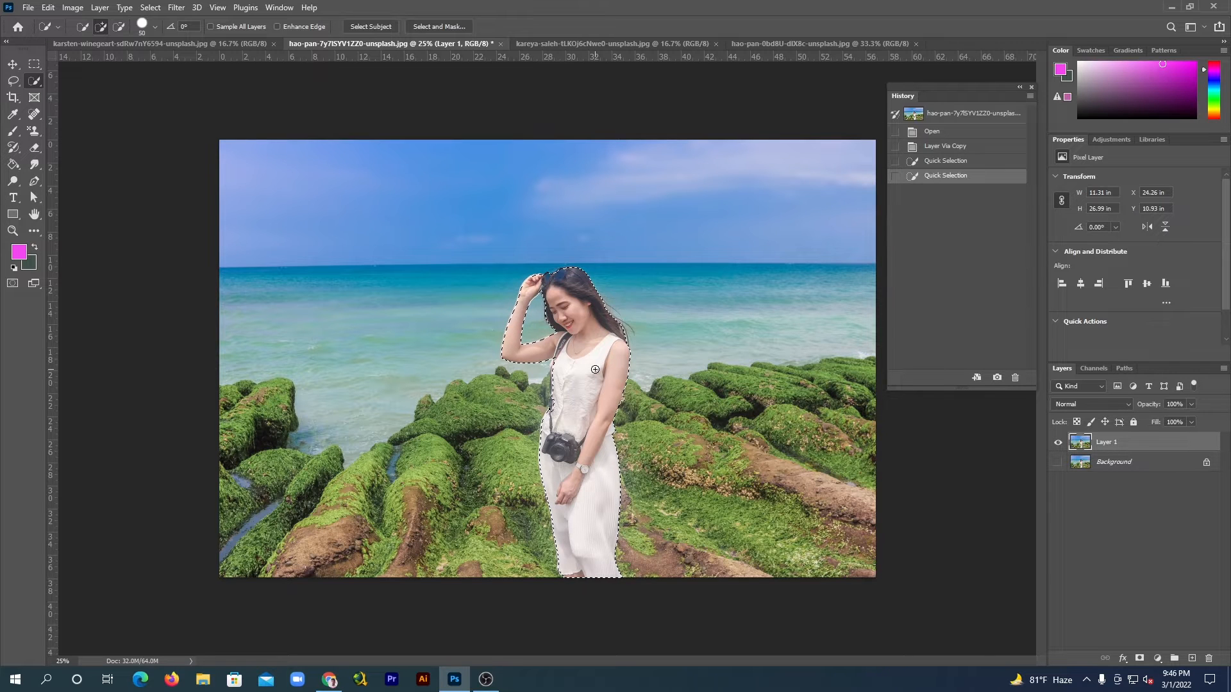
- Invert the selection to cover the woman's surroundings and set up the Blur Tool in Normal mode
{"action": "key", "text": "ctrl+shift+i"}
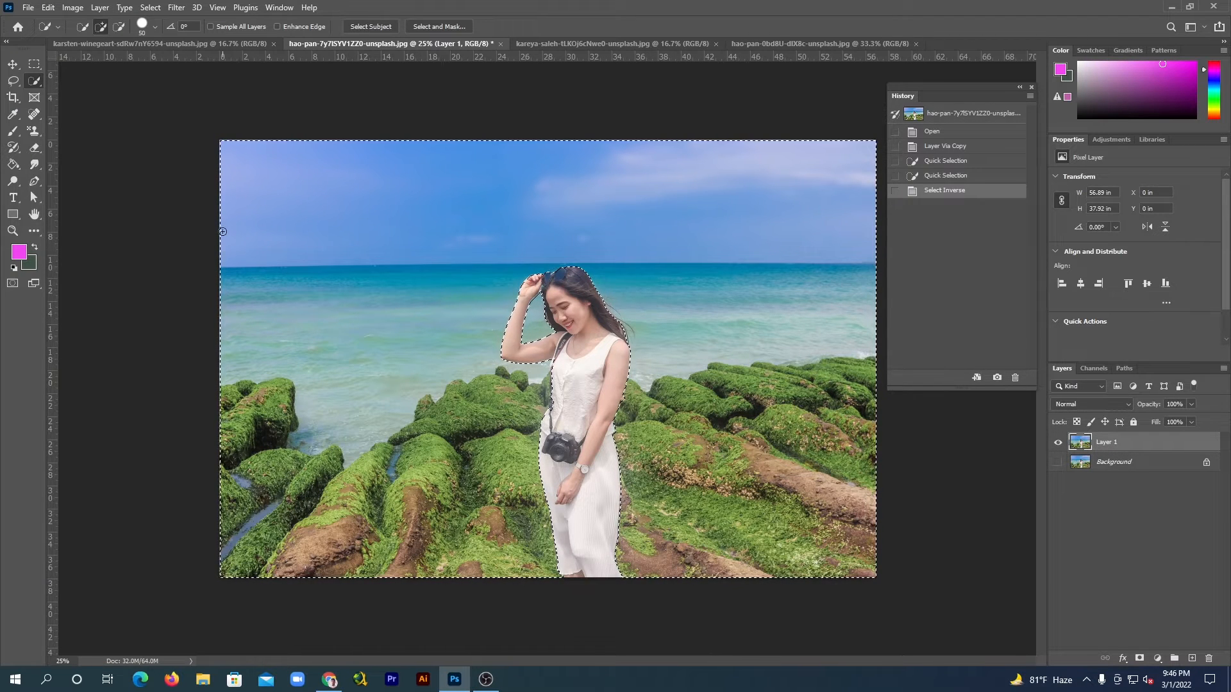
{"action": "left_click", "coordinate": [36, 165]}
{"action": "right_click", "coordinate": [35, 165]}
{"action": "left_click", "coordinate": [84, 165]}
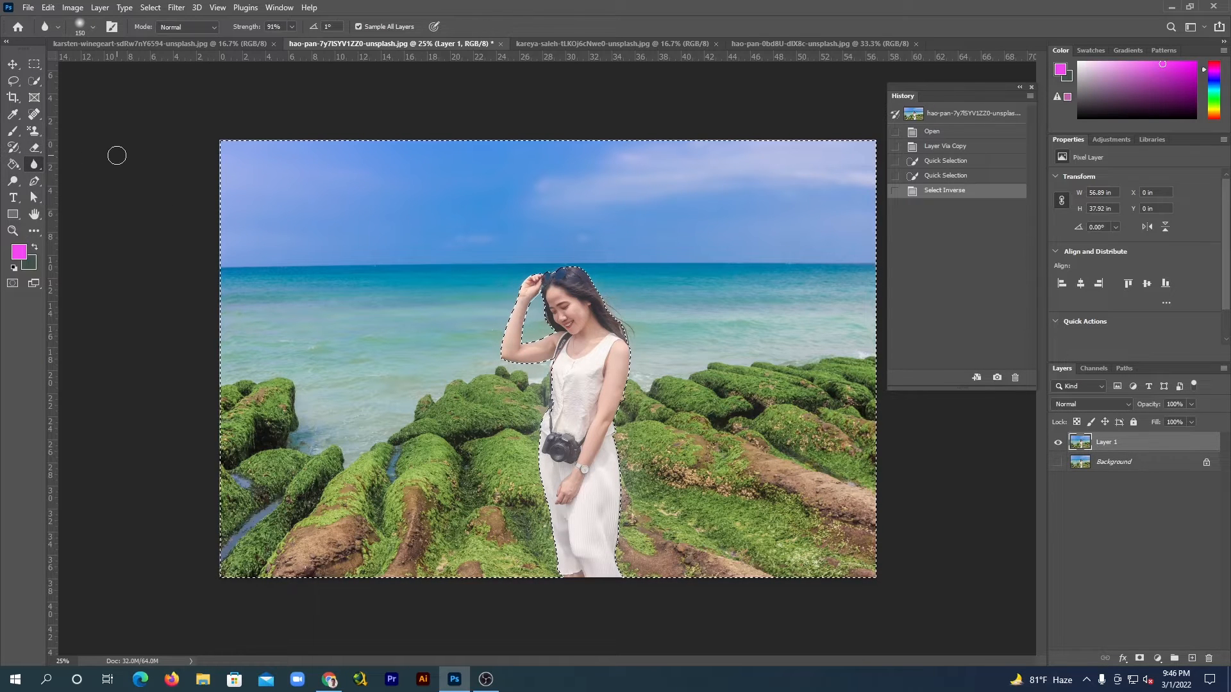
{"action": "left_click", "coordinate": [215, 27]}
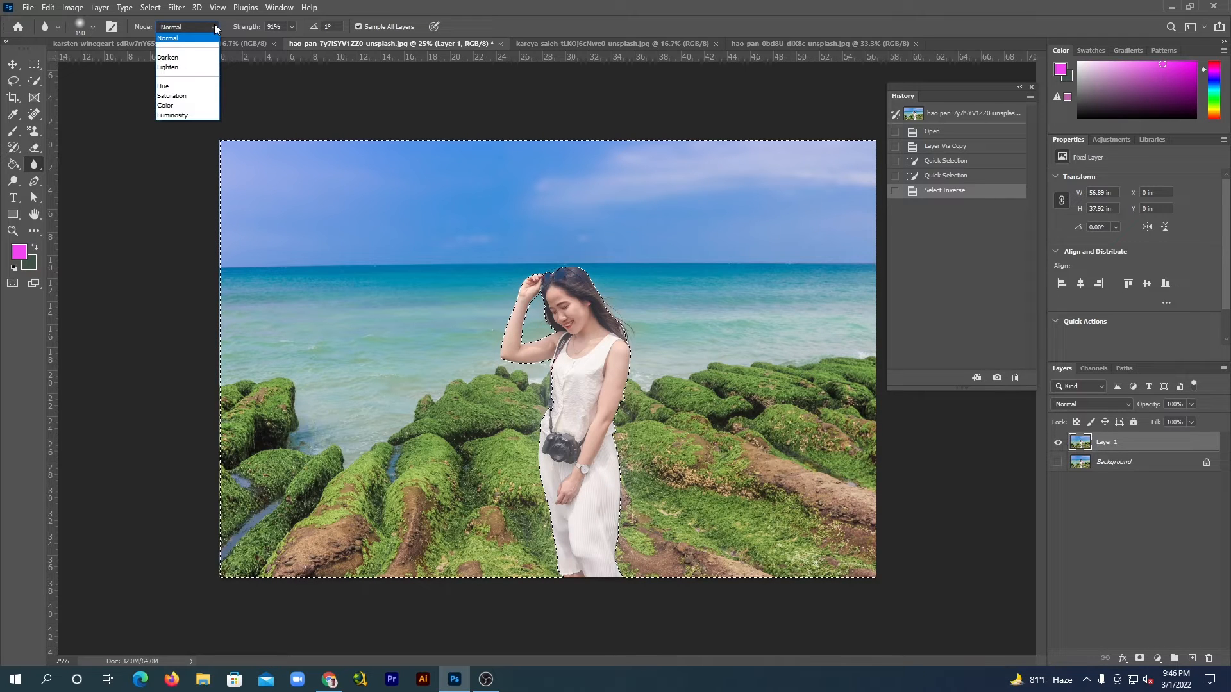
{"action": "left_click", "coordinate": [186, 40]}
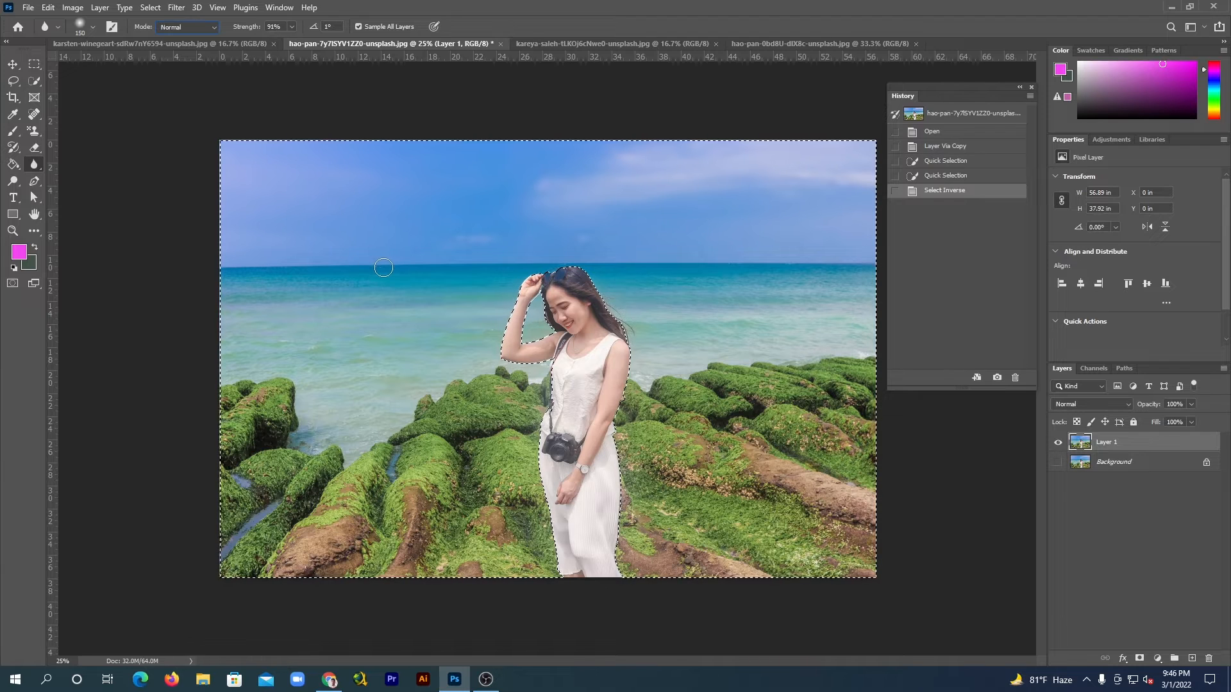
- Enlarge the blur brush and blur the sky, sea and mossy rocks around the woman
{"action": "right_click", "coordinate": [400, 251]}
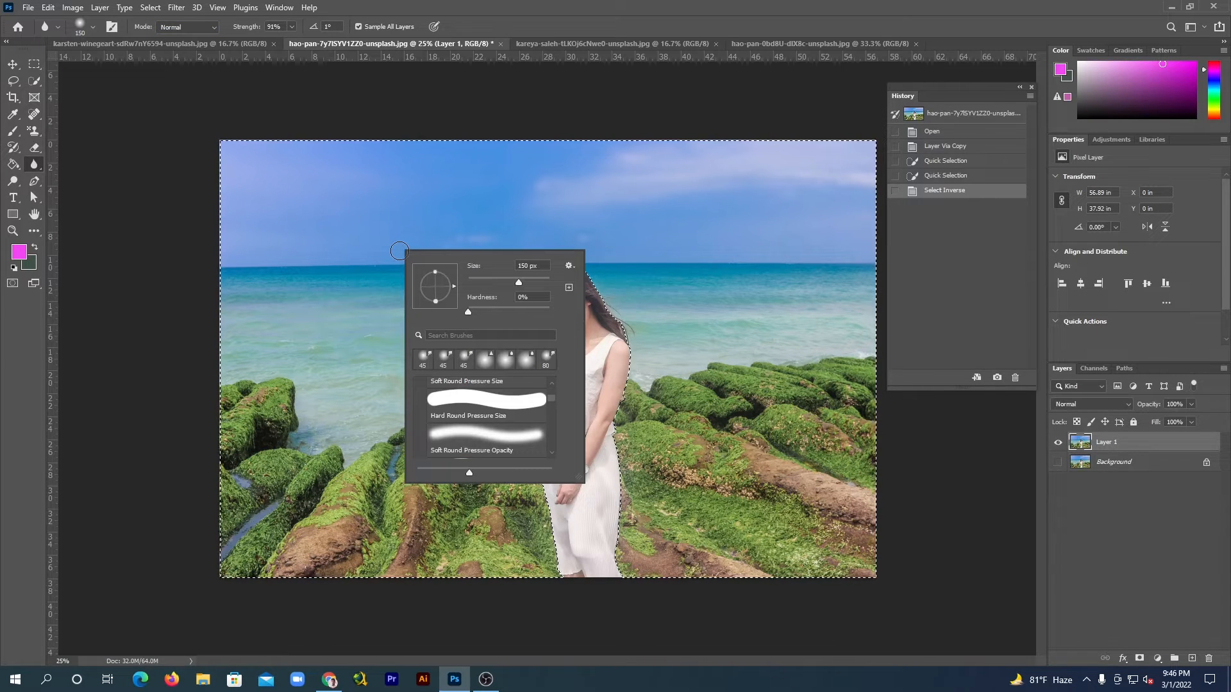
{"action": "left_click_drag", "start_coordinate": [532, 285], "coordinate": [541, 283]}
{"action": "mouse_move", "coordinate": [378, 193]}
{"action": "left_mouse_down"}
{"action": "mouse_move", "coordinate": [393, 316]}
{"action": "mouse_move", "coordinate": [366, 309]}
{"action": "mouse_move", "coordinate": [366, 240]}
{"action": "mouse_move", "coordinate": [369, 344]}
{"action": "mouse_move", "coordinate": [358, 203]}
{"action": "mouse_move", "coordinate": [363, 408]}
{"action": "mouse_move", "coordinate": [376, 336]}
{"action": "mouse_move", "coordinate": [428, 268]}
{"action": "mouse_move", "coordinate": [438, 407]}
{"action": "mouse_move", "coordinate": [543, 174]}
{"action": "mouse_move", "coordinate": [547, 294]}
{"action": "mouse_move", "coordinate": [642, 291]}
{"action": "mouse_move", "coordinate": [674, 186]}
{"action": "mouse_move", "coordinate": [700, 337]}
{"action": "mouse_move", "coordinate": [747, 400]}
{"action": "mouse_move", "coordinate": [827, 191]}
{"action": "mouse_move", "coordinate": [863, 234]}
{"action": "mouse_move", "coordinate": [838, 431]}
{"action": "mouse_move", "coordinate": [851, 355]}
{"action": "mouse_move", "coordinate": [857, 468]}
{"action": "mouse_move", "coordinate": [815, 509]}
{"action": "mouse_move", "coordinate": [783, 453]}
{"action": "mouse_move", "coordinate": [717, 528]}
{"action": "mouse_move", "coordinate": [670, 359]}
{"action": "mouse_move", "coordinate": [629, 466]}
{"action": "mouse_move", "coordinate": [640, 548]}
{"action": "mouse_move", "coordinate": [650, 541]}
{"action": "mouse_move", "coordinate": [601, 524]}
{"action": "mouse_move", "coordinate": [595, 332]}
{"action": "mouse_move", "coordinate": [560, 411]}
{"action": "mouse_move", "coordinate": [512, 361]}
{"action": "mouse_move", "coordinate": [498, 574]}
{"action": "mouse_move", "coordinate": [447, 397]}
{"action": "mouse_move", "coordinate": [375, 493]}
{"action": "mouse_move", "coordinate": [334, 493]}
{"action": "mouse_move", "coordinate": [296, 513]}
{"action": "mouse_move", "coordinate": [236, 276]}
{"action": "mouse_move", "coordinate": [239, 576]}
{"action": "mouse_move", "coordinate": [266, 385]}
{"action": "mouse_move", "coordinate": [264, 420]}
{"action": "mouse_move", "coordinate": [283, 436]}
{"action": "mouse_move", "coordinate": [327, 358]}
{"action": "mouse_move", "coordinate": [326, 569]}
{"action": "mouse_move", "coordinate": [345, 571]}
{"action": "mouse_move", "coordinate": [374, 552]}
{"action": "mouse_move", "coordinate": [433, 339]}
{"action": "mouse_move", "coordinate": [490, 312]}
{"action": "mouse_move", "coordinate": [515, 520]}
{"action": "mouse_move", "coordinate": [487, 610]}
{"action": "mouse_move", "coordinate": [547, 381]}
{"action": "mouse_move", "coordinate": [601, 507]}
{"action": "mouse_move", "coordinate": [631, 335]}
{"action": "mouse_move", "coordinate": [652, 559]}
{"action": "mouse_move", "coordinate": [711, 377]}
{"action": "mouse_move", "coordinate": [670, 493]}
{"action": "mouse_move", "coordinate": [713, 489]}
{"action": "mouse_move", "coordinate": [747, 454]}
{"action": "mouse_move", "coordinate": [759, 407]}
{"action": "mouse_move", "coordinate": [821, 373]}
{"action": "mouse_move", "coordinate": [834, 473]}
{"action": "mouse_move", "coordinate": [868, 433]}
{"action": "mouse_move", "coordinate": [847, 604]}
{"action": "mouse_move", "coordinate": [874, 239]}
{"action": "mouse_move", "coordinate": [811, 244]}
{"action": "mouse_move", "coordinate": [742, 143]}
{"action": "mouse_move", "coordinate": [647, 279]}
{"action": "mouse_move", "coordinate": [503, 129]}
{"action": "mouse_move", "coordinate": [288, 247]}
{"action": "mouse_move", "coordinate": [228, 205]}
{"action": "mouse_move", "coordinate": [231, 592]}
{"action": "mouse_move", "coordinate": [281, 603]}
{"action": "mouse_move", "coordinate": [402, 360]}
{"action": "mouse_move", "coordinate": [360, 540]}
{"action": "mouse_move", "coordinate": [398, 533]}
{"action": "mouse_move", "coordinate": [513, 378]}
{"action": "mouse_move", "coordinate": [494, 577]}
{"action": "mouse_move", "coordinate": [662, 322]}
{"action": "mouse_move", "coordinate": [663, 592]}
{"action": "mouse_move", "coordinate": [786, 359]}
{"action": "mouse_move", "coordinate": [723, 526]}
{"action": "mouse_move", "coordinate": [792, 488]}
{"action": "mouse_move", "coordinate": [866, 329]}
{"action": "mouse_move", "coordinate": [868, 340]}
{"action": "mouse_move", "coordinate": [824, 417]}
{"action": "mouse_move", "coordinate": [847, 170]}
{"action": "mouse_move", "coordinate": [748, 324]}
{"action": "mouse_move", "coordinate": [778, 225]}
{"action": "mouse_move", "coordinate": [846, 164]}
{"action": "mouse_move", "coordinate": [700, 246]}
{"action": "mouse_move", "coordinate": [516, 209]}
{"action": "mouse_move", "coordinate": [566, 115]}
{"action": "mouse_move", "coordinate": [484, 242]}
{"action": "mouse_move", "coordinate": [361, 85]}
{"action": "mouse_move", "coordinate": [233, 153]}
{"action": "mouse_move", "coordinate": [227, 412]}
{"action": "mouse_move", "coordinate": [447, 515]}
{"action": "mouse_move", "coordinate": [531, 383]}
{"action": "mouse_move", "coordinate": [623, 414]}
{"action": "mouse_move", "coordinate": [655, 411]}
{"action": "mouse_move", "coordinate": [822, 496]}
{"action": "mouse_move", "coordinate": [865, 165]}
{"action": "mouse_move", "coordinate": [625, 287]}
{"action": "mouse_move", "coordinate": [539, 161]}
{"action": "left_mouse_up"}
{"action": "left_click_drag", "start_coordinate": [333, 377], "coordinate": [371, 518]}
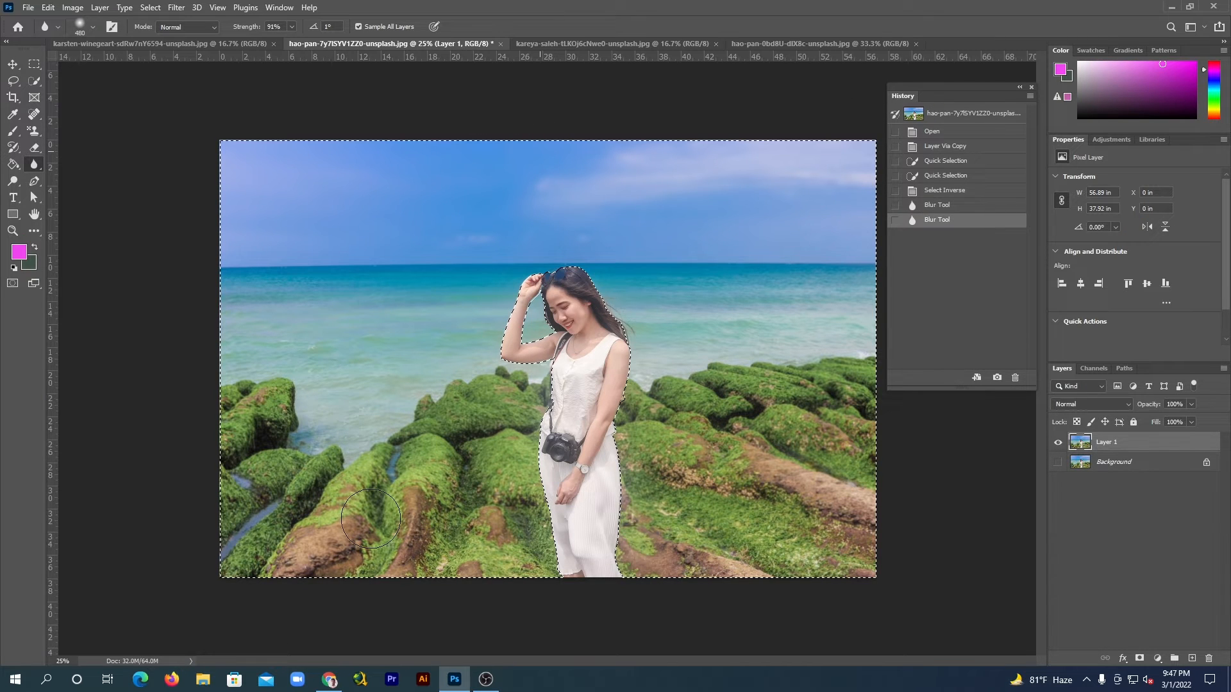
- Clear the selection and toggle Layer 1's visibility to compare the blurred background with the original
{"action": "key", "text": "ctrl+d"}
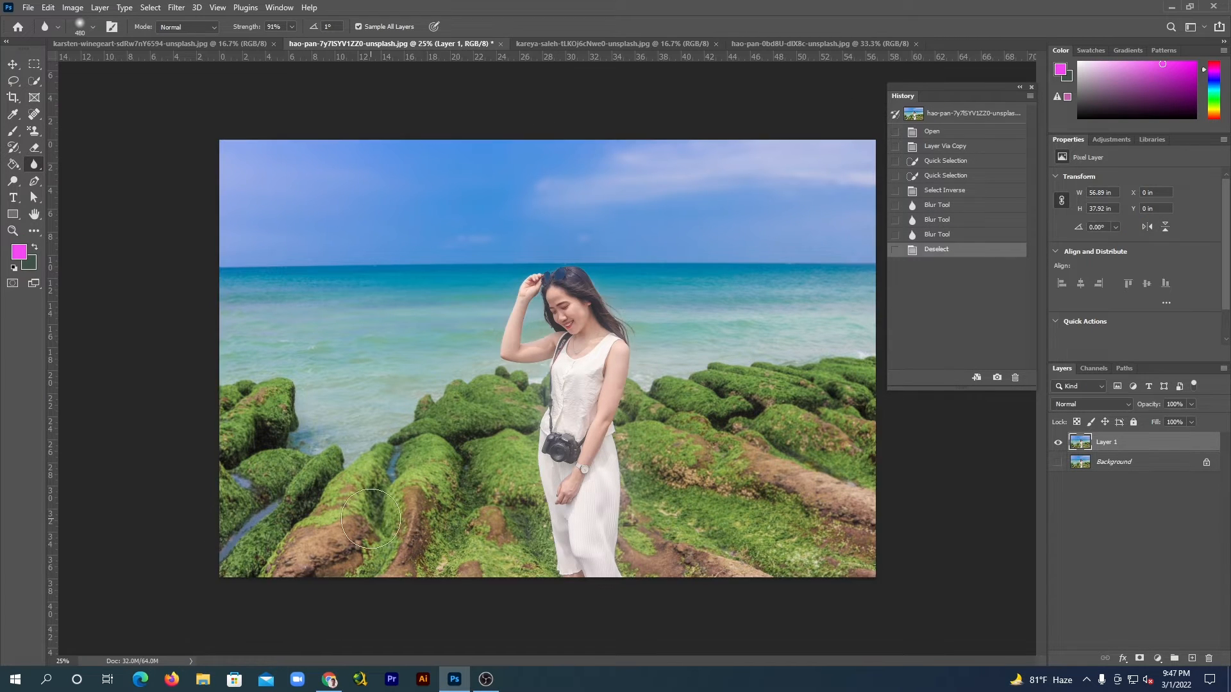
{"action": "left_click", "coordinate": [1058, 442]}
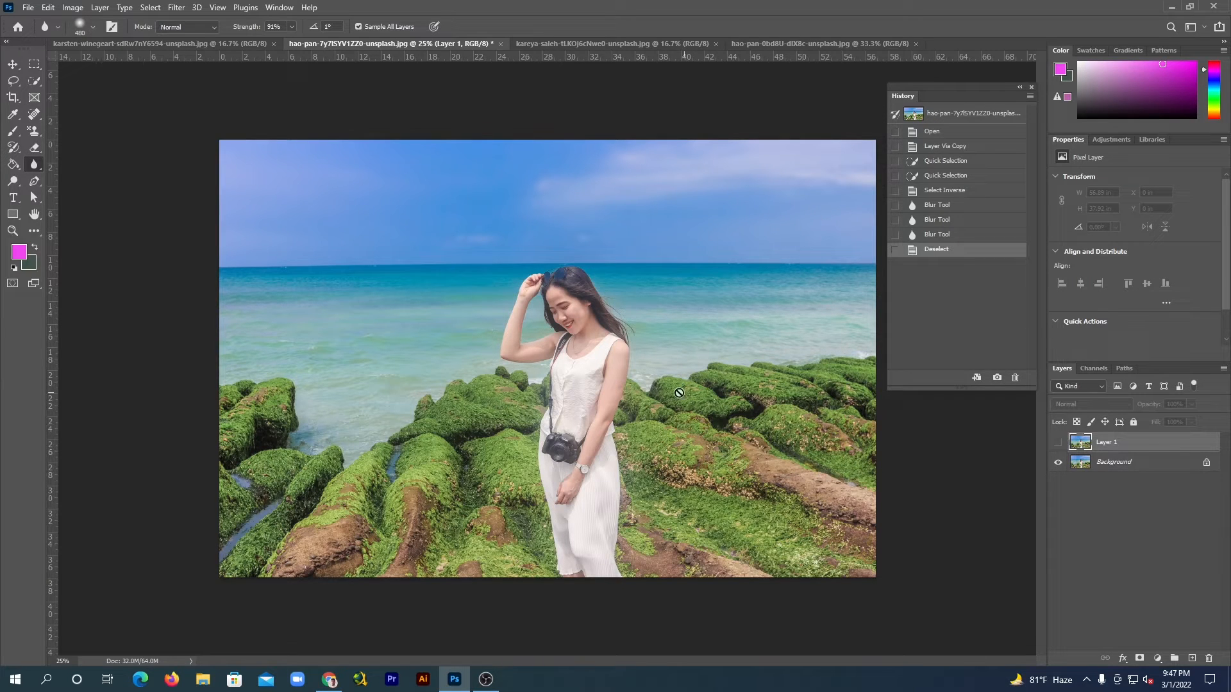
{"action": "left_click", "coordinate": [1058, 444]}
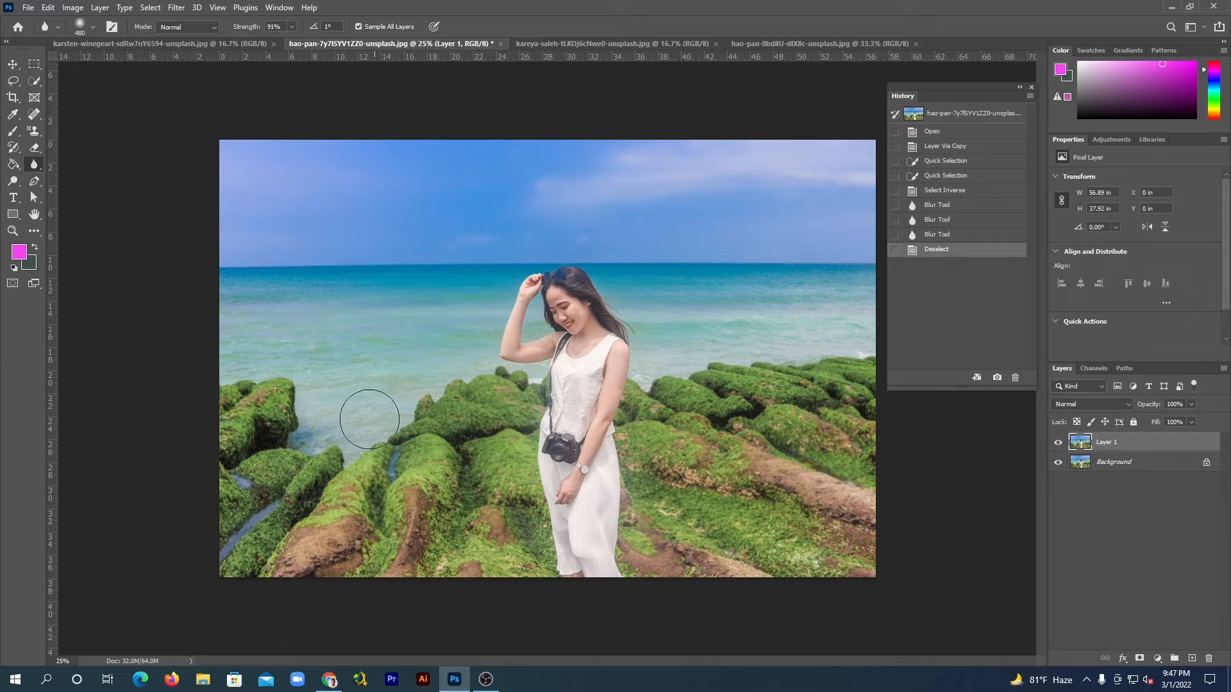
- Choose the Sharpen Tool and enable Sample All Layers for work on the face in the purple-haired portrait
{"action": "right_click", "coordinate": [36, 165]}
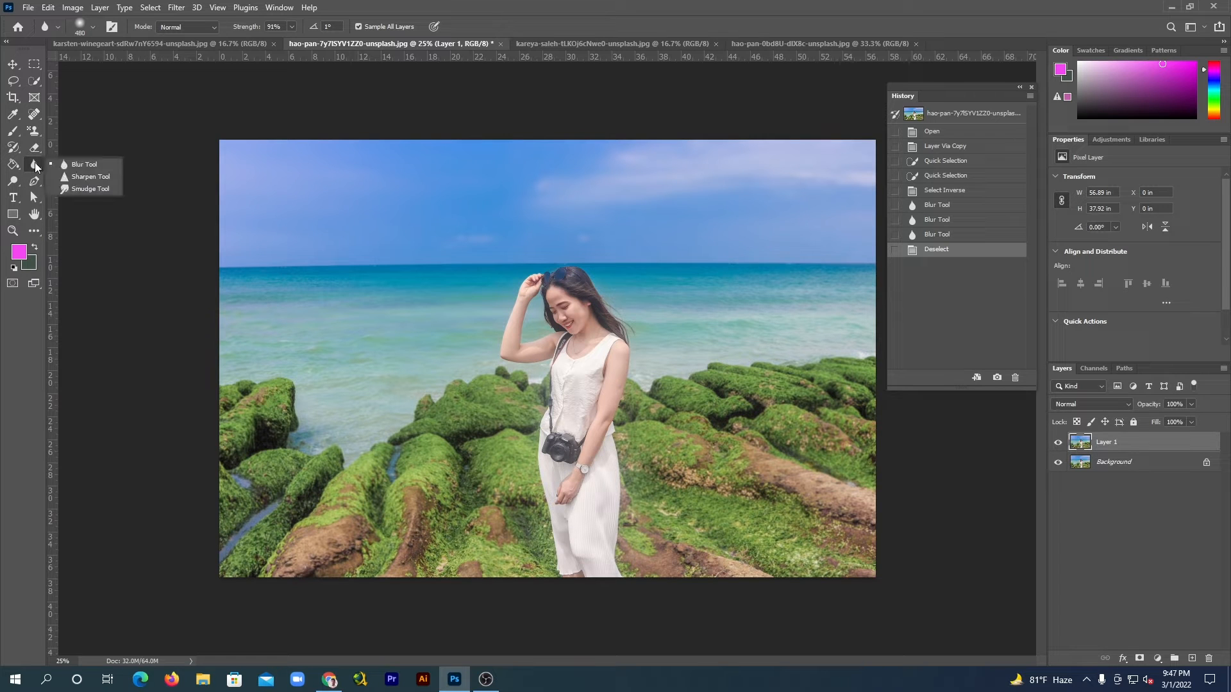
{"action": "left_click", "coordinate": [91, 178]}
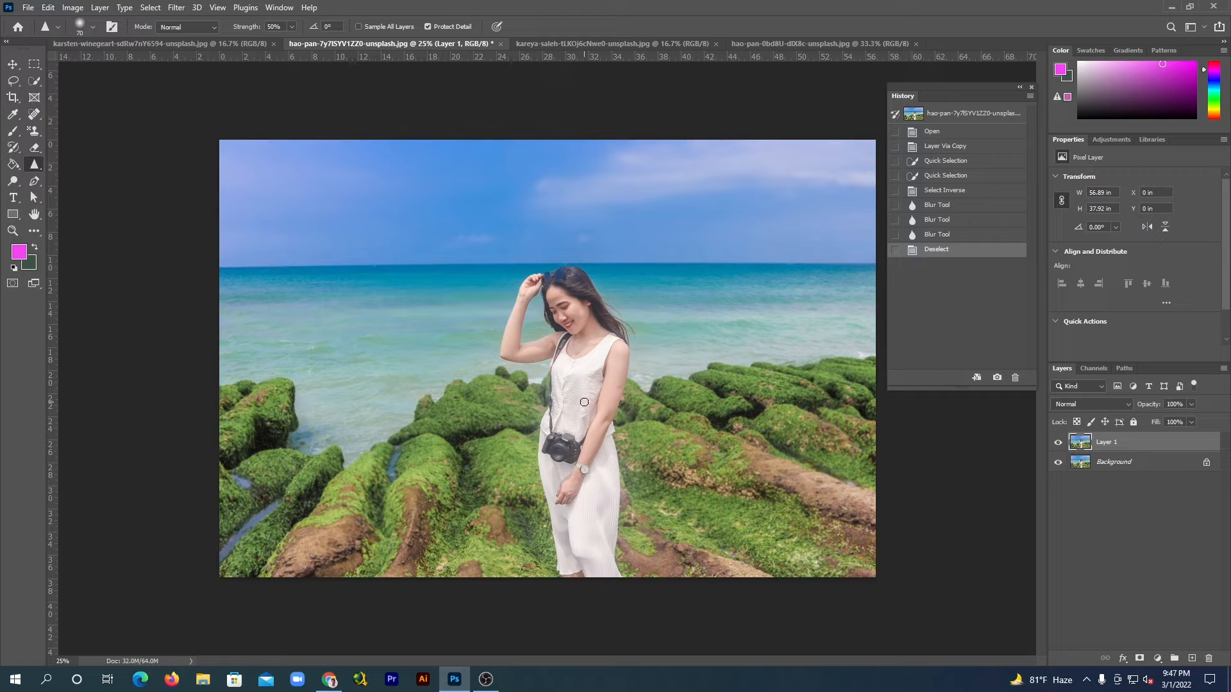
{"action": "left_click", "coordinate": [549, 44]}
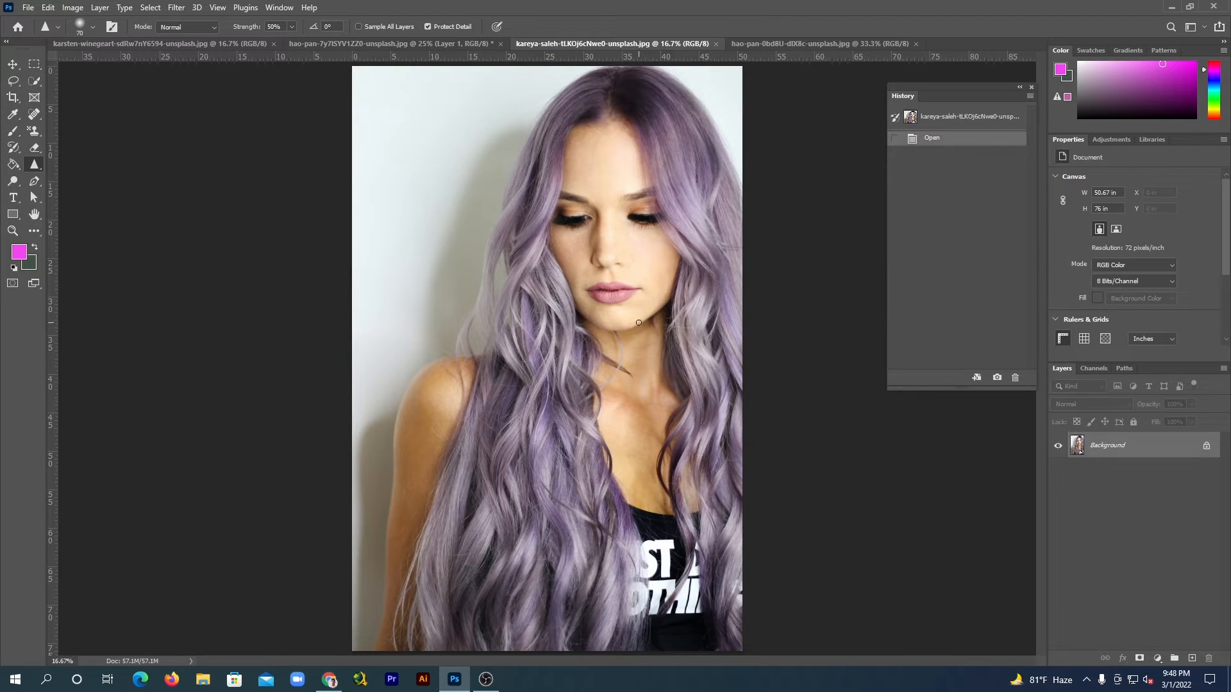
{"action": "key", "text": "ctrl+plus"}
{"action": "key", "text": "ctrl+plus"}
{"action": "key", "text": "ctrl+plus"}
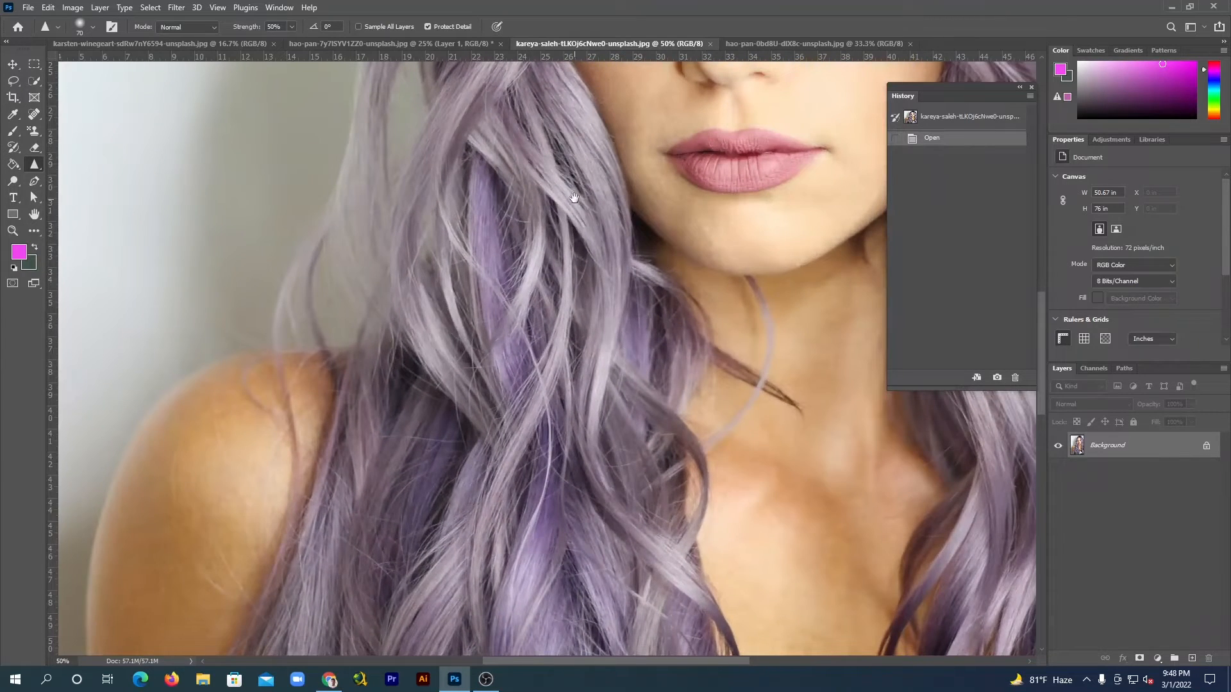
{"action": "left_click_drag", "start_coordinate": [574, 197], "coordinate": [493, 439]}
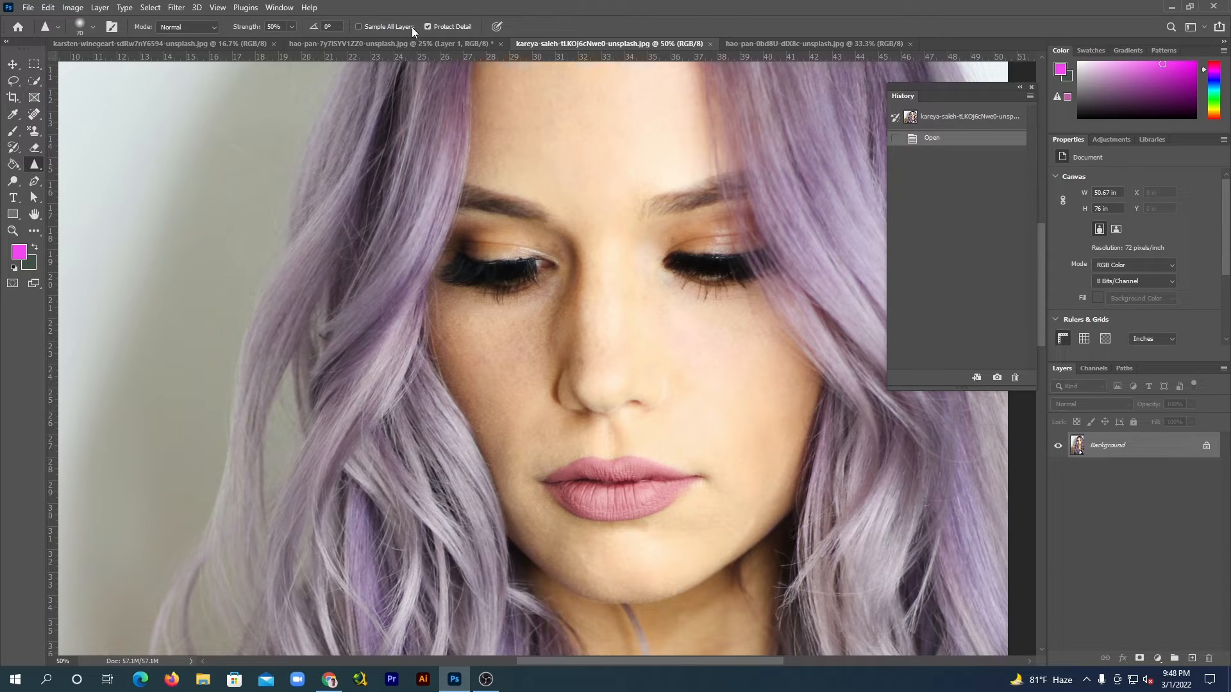
{"action": "left_click", "coordinate": [358, 27]}
- Try sharpening one eye and eyebrow with Protect Detail off, undo the strokes, and re-enable Protect Detail
{"action": "mouse_move", "coordinate": [495, 276]}
{"action": "left_mouse_down"}
{"action": "mouse_move", "coordinate": [460, 270]}
{"action": "mouse_move", "coordinate": [529, 277]}
{"action": "mouse_move", "coordinate": [468, 282]}
{"action": "mouse_move", "coordinate": [530, 280]}
{"action": "left_mouse_up"}
{"action": "left_click_drag", "start_coordinate": [530, 208], "coordinate": [478, 197]}
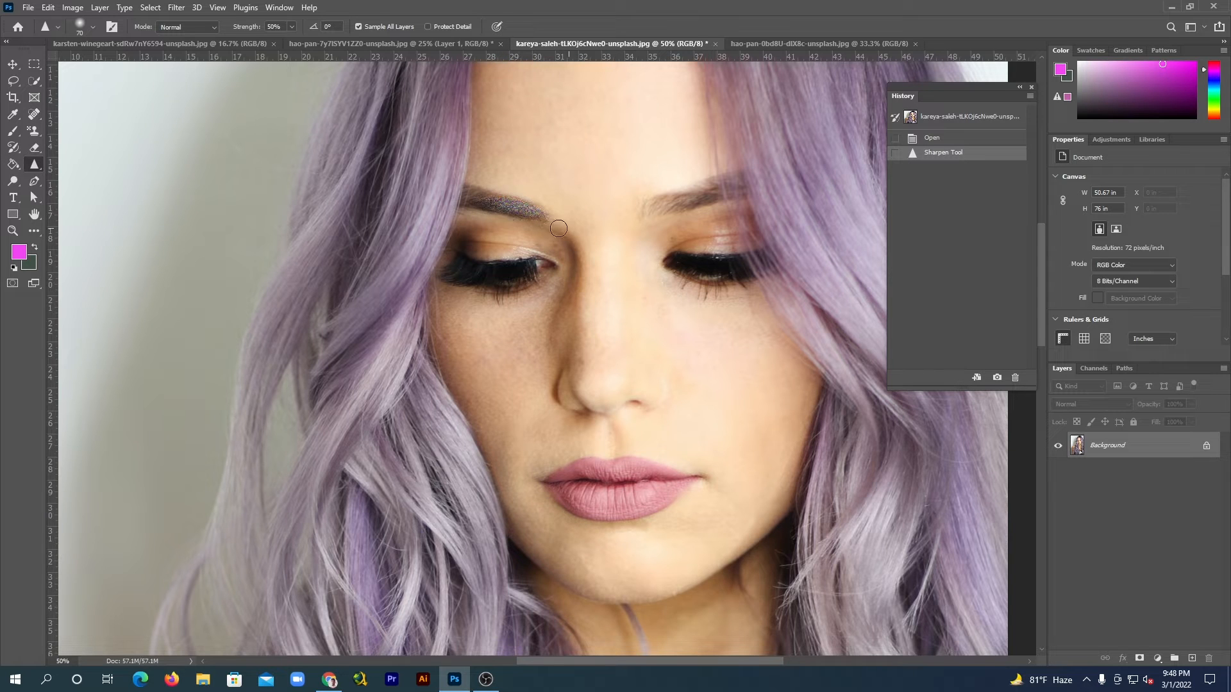
{"action": "mouse_move", "coordinate": [502, 204]}
{"action": "left_mouse_down"}
{"action": "mouse_move", "coordinate": [502, 204]}
{"action": "mouse_move", "coordinate": [529, 196]}
{"action": "mouse_move", "coordinate": [530, 224]}
{"action": "left_mouse_up"}
{"action": "key", "text": "ctrl+z"}
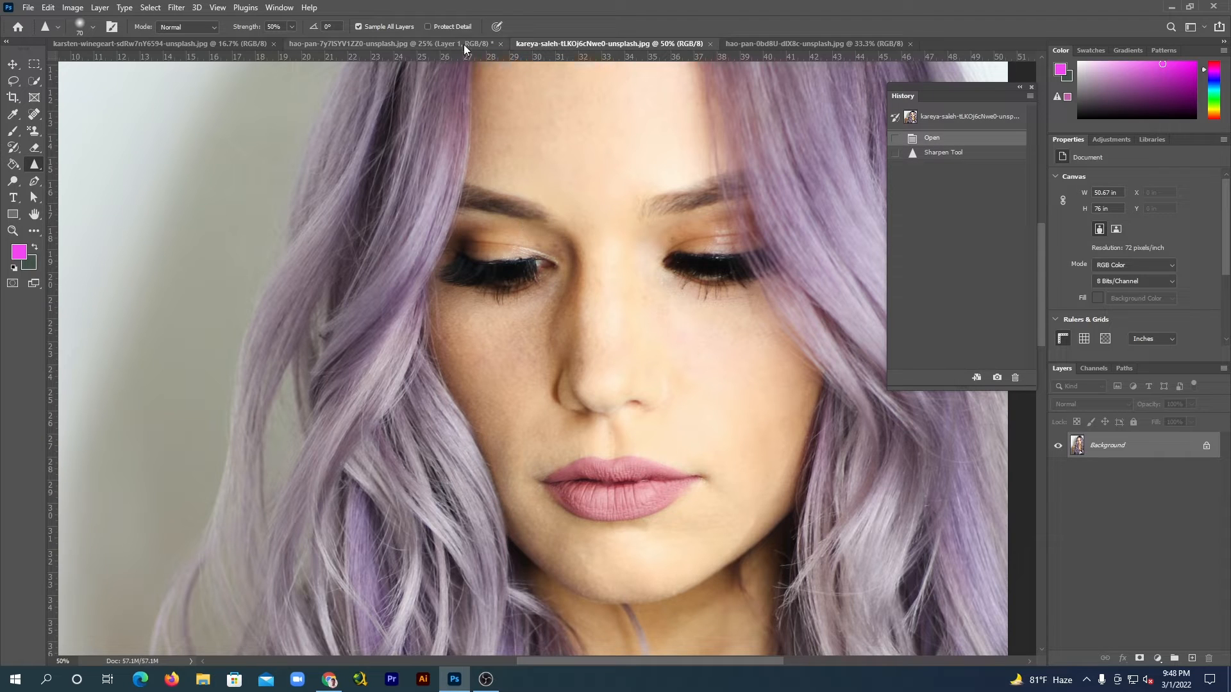
{"action": "left_click", "coordinate": [429, 26]}
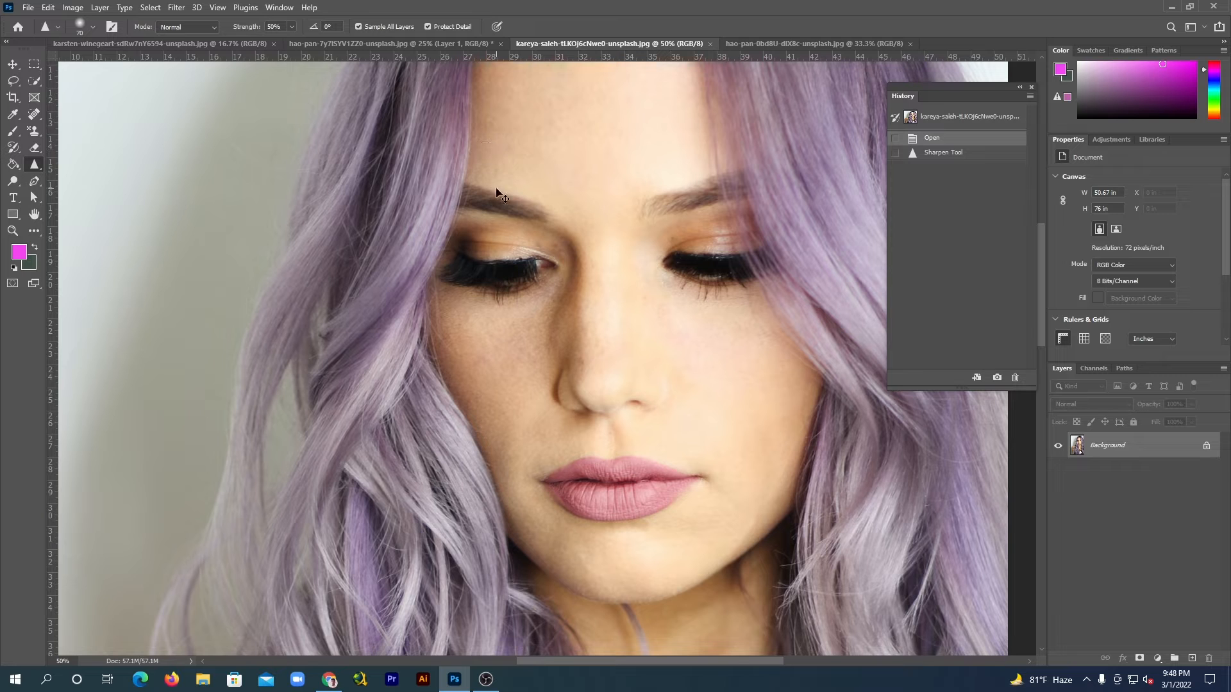
- Duplicate the portrait's Background layer and hide the original
{"action": "scroll", "coordinate": [499, 193], "scroll_direction": "up", "scroll_amount": 1}
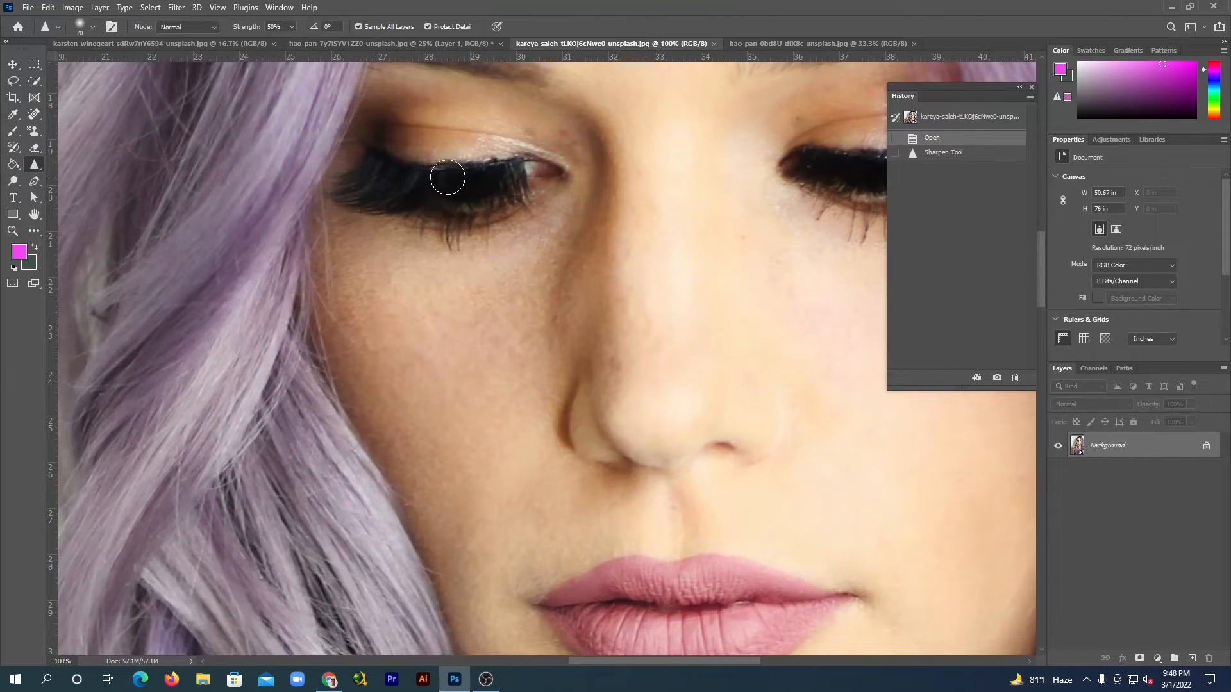
{"action": "left_click_drag", "start_coordinate": [449, 176], "coordinate": [451, 297]}
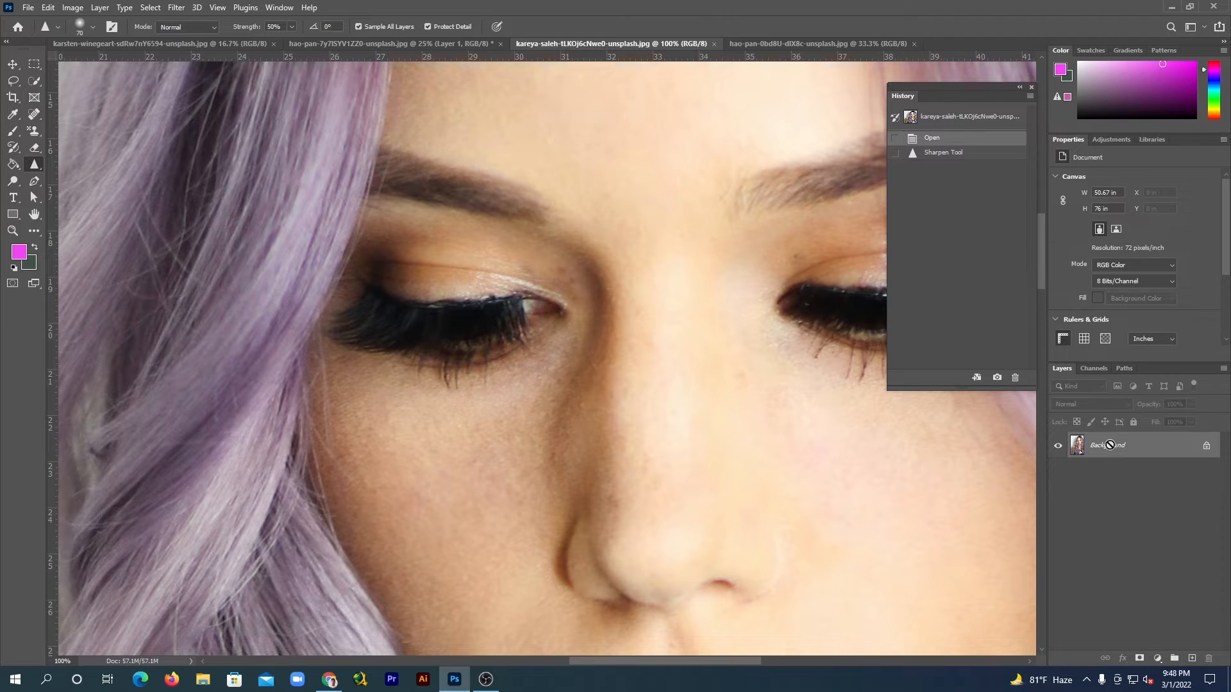
{"action": "key", "text": "ctrl+j"}
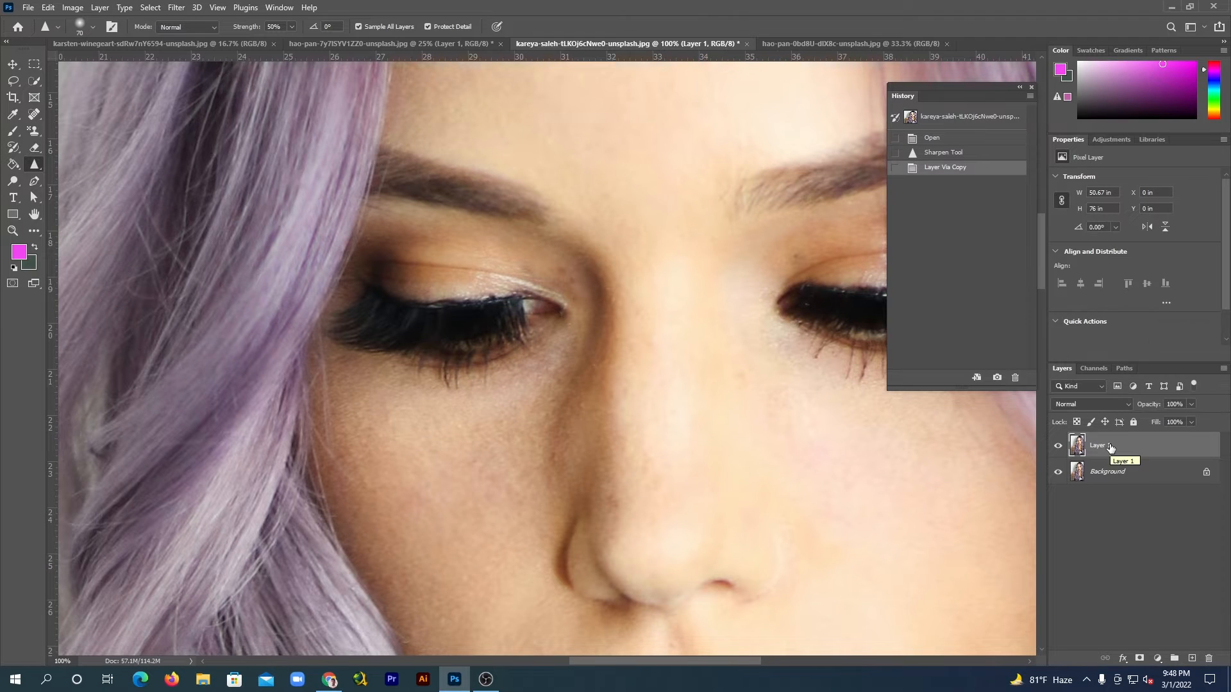
{"action": "left_click", "coordinate": [1057, 472]}
- Sharpen the eyebrows, eyelids and eyelashes of both eyes on Layer 1 with Protect Detail on
{"action": "left_click_drag", "start_coordinate": [476, 191], "coordinate": [391, 187]}
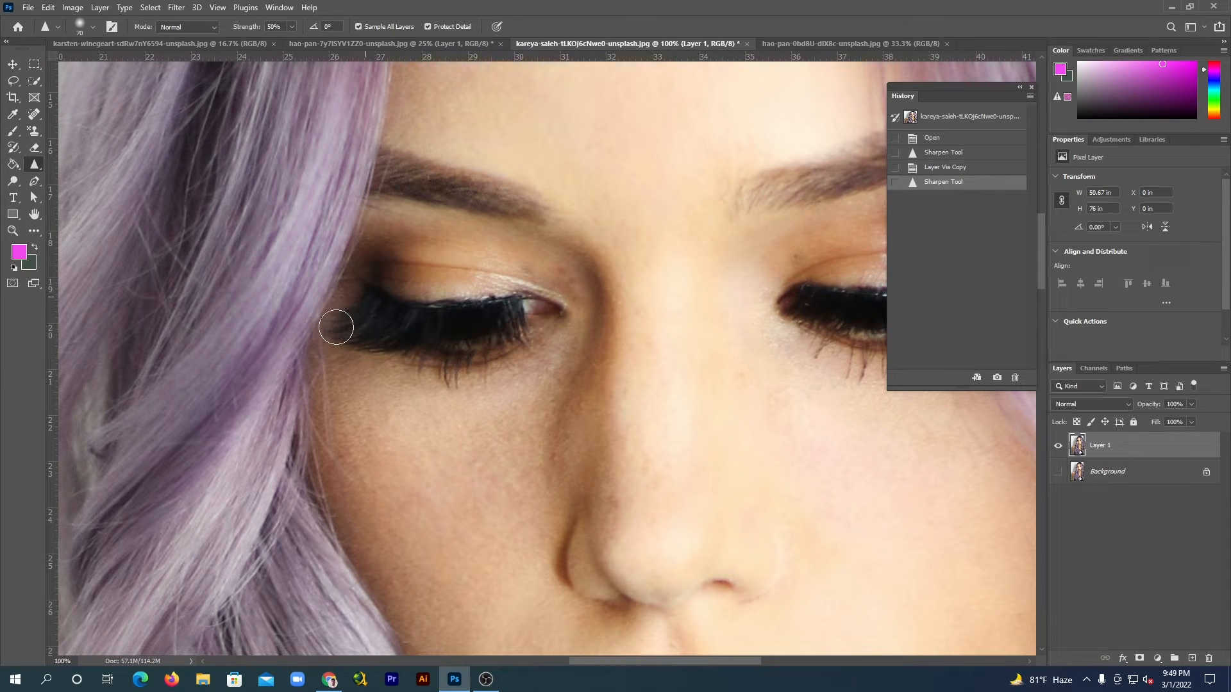
{"action": "left_click", "coordinate": [466, 333]}
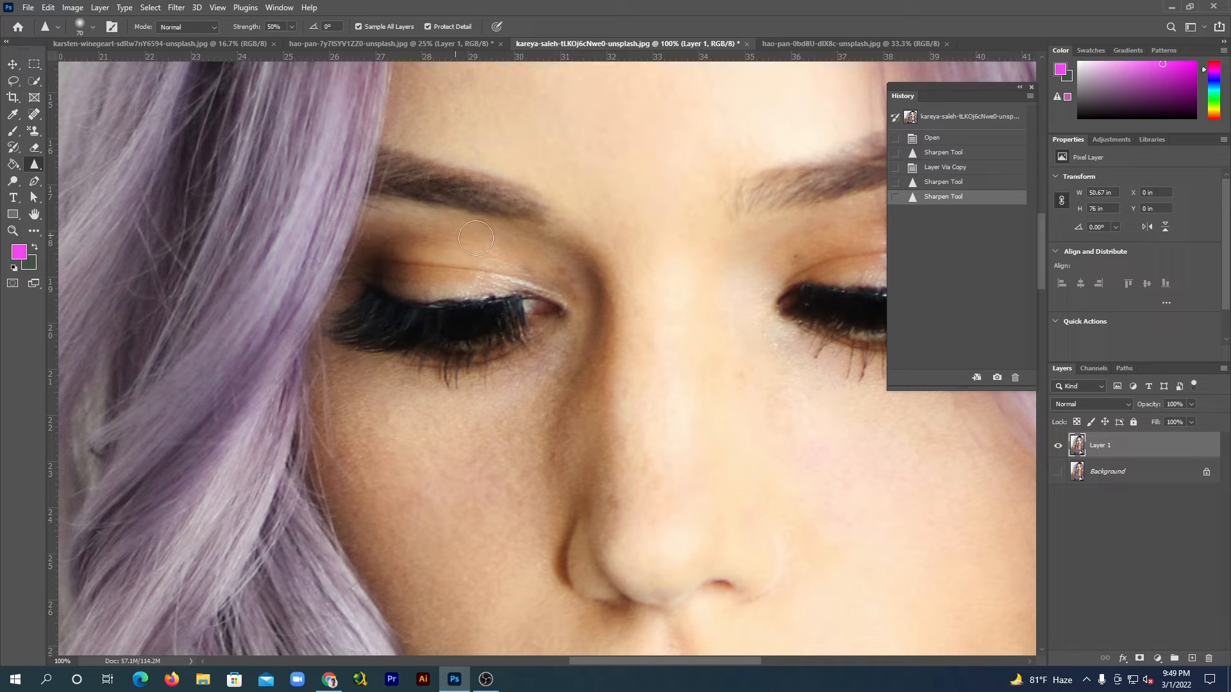
{"action": "mouse_move", "coordinate": [391, 253]}
{"action": "left_mouse_down"}
{"action": "mouse_move", "coordinate": [519, 254]}
{"action": "mouse_move", "coordinate": [568, 269]}
{"action": "mouse_move", "coordinate": [600, 309]}
{"action": "left_mouse_up"}
{"action": "left_click_drag", "start_coordinate": [772, 368], "coordinate": [547, 382]}
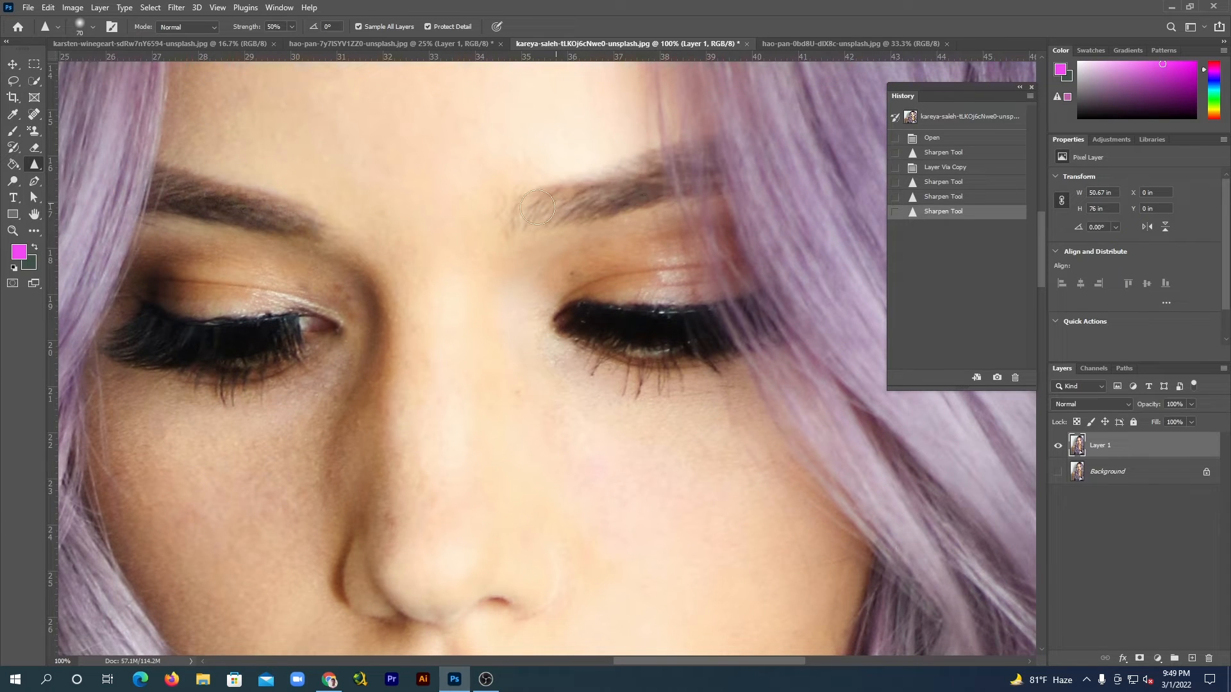
{"action": "left_click_drag", "start_coordinate": [633, 176], "coordinate": [641, 187]}
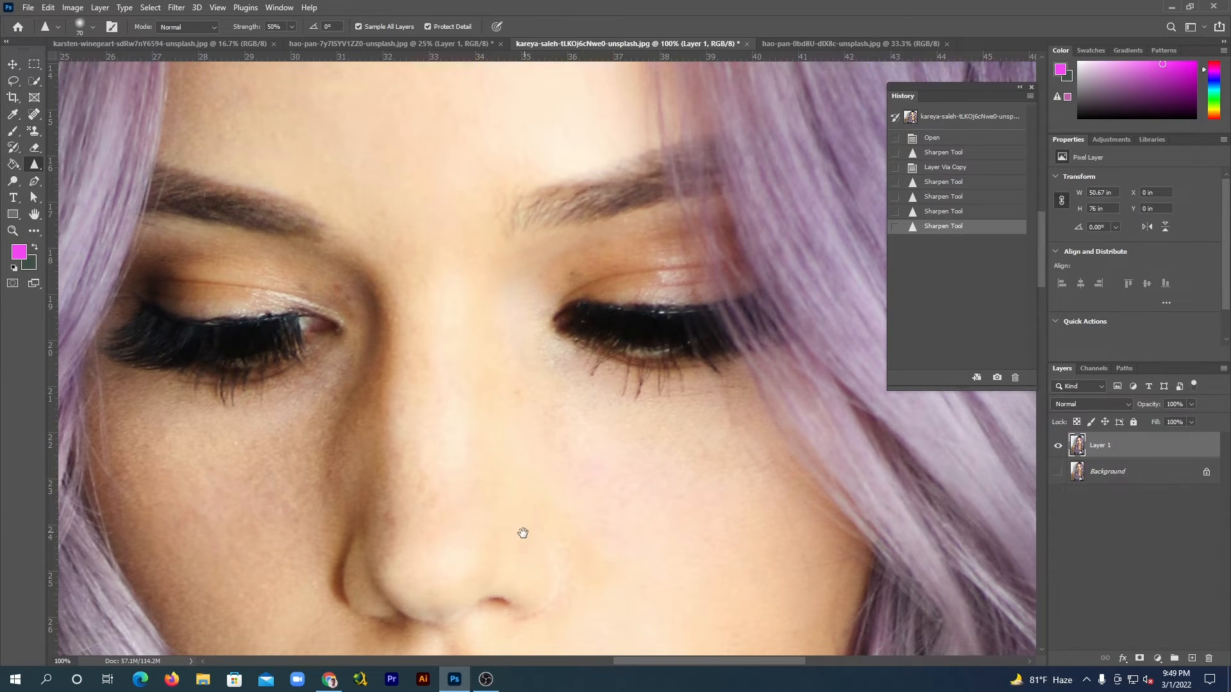
- Sharpen the upper and lower lips on Layer 1
{"action": "left_click_drag", "start_coordinate": [523, 533], "coordinate": [508, 239]}
{"action": "mouse_move", "coordinate": [524, 450]}
{"action": "left_mouse_down"}
{"action": "mouse_move", "coordinate": [564, 442]}
{"action": "mouse_move", "coordinate": [450, 488]}
{"action": "mouse_move", "coordinate": [389, 480]}
{"action": "mouse_move", "coordinate": [360, 458]}
{"action": "left_mouse_up"}
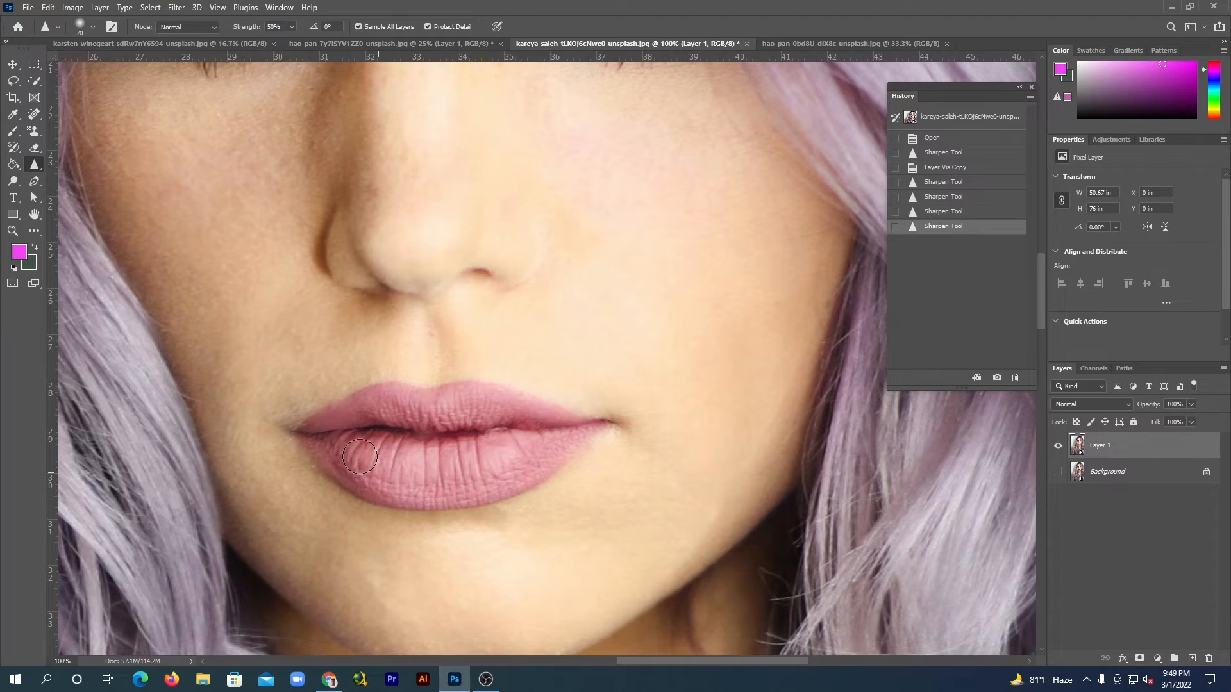
{"action": "left_click_drag", "start_coordinate": [471, 463], "coordinate": [367, 476]}
{"action": "left_click_drag", "start_coordinate": [388, 404], "coordinate": [536, 413]}
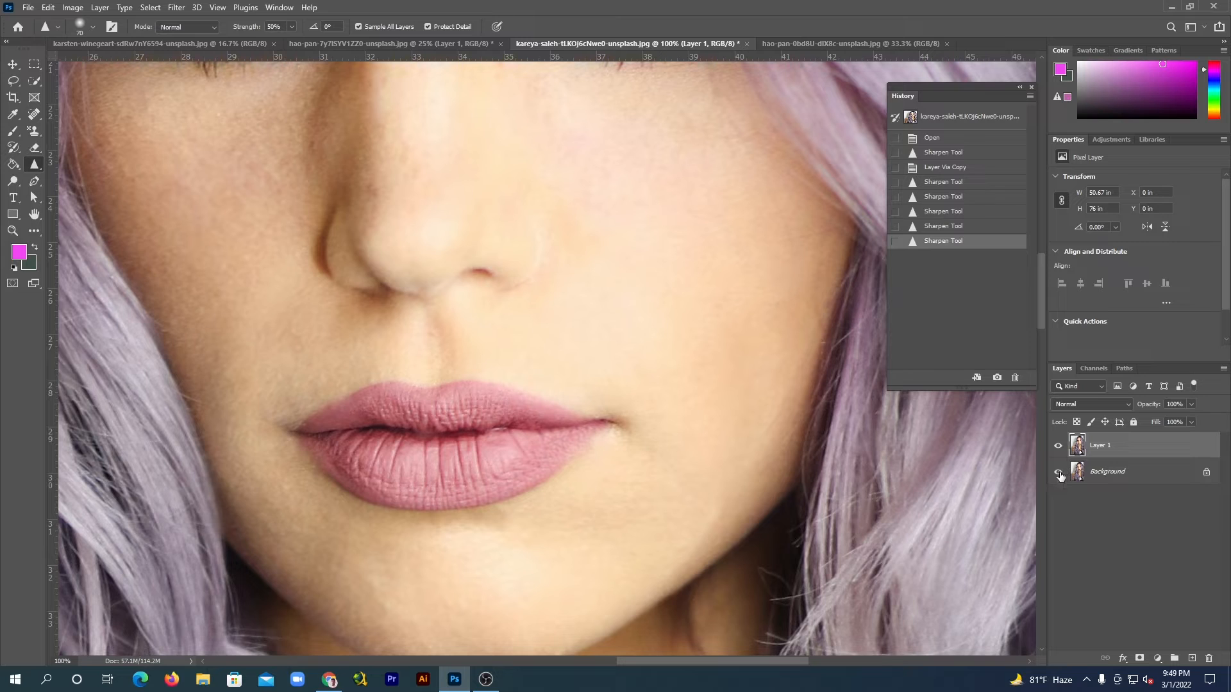
- Compare the sharpened lips and eyes with the original by toggling Layer 1's visibility, leaving the layer shown
{"action": "left_click", "coordinate": [1059, 447]}
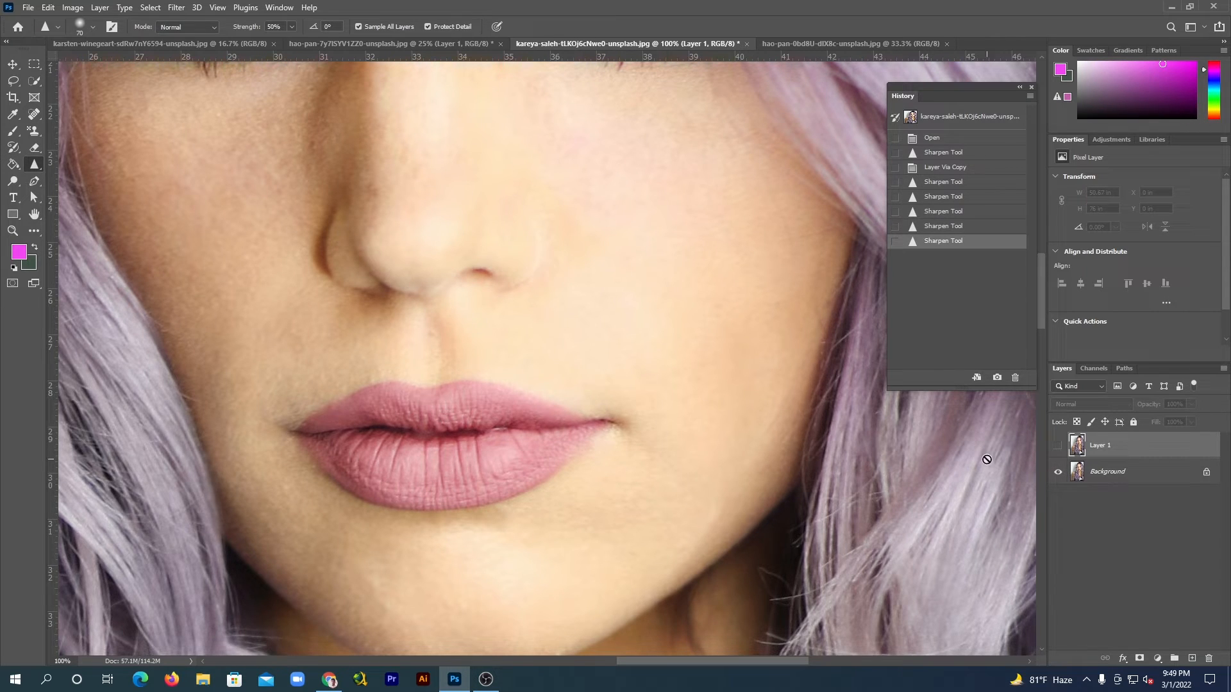
{"action": "left_click", "coordinate": [1059, 446]}
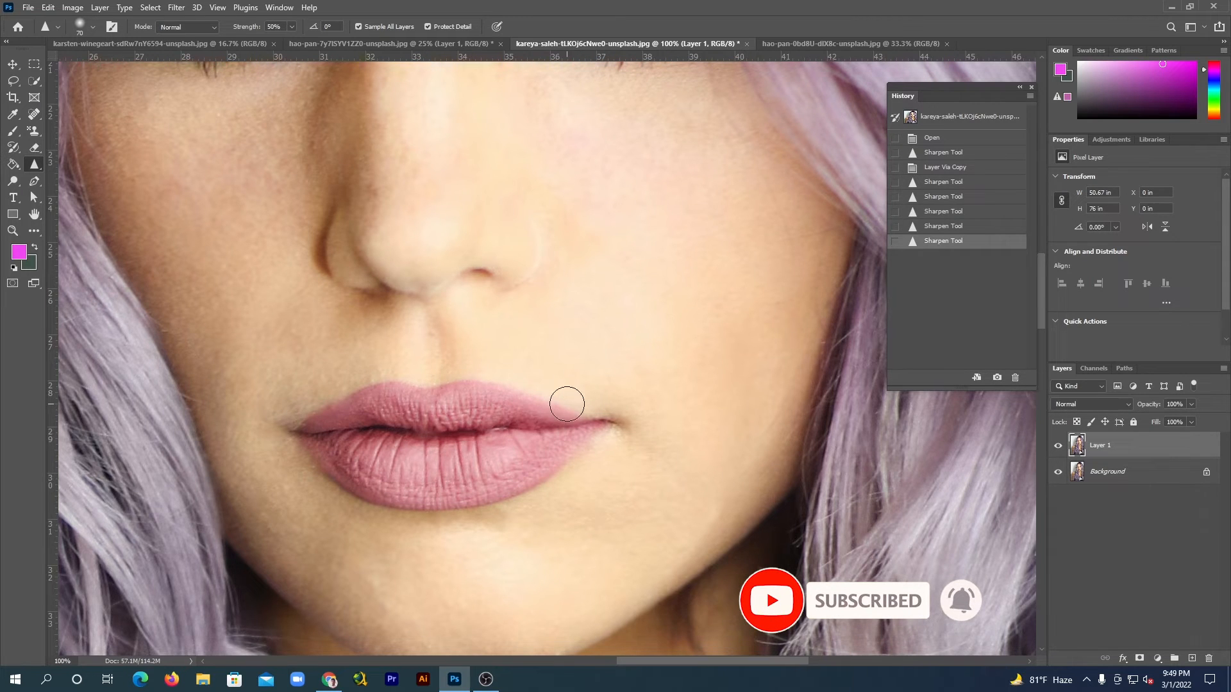
{"action": "left_click_drag", "start_coordinate": [640, 156], "coordinate": [673, 571]}
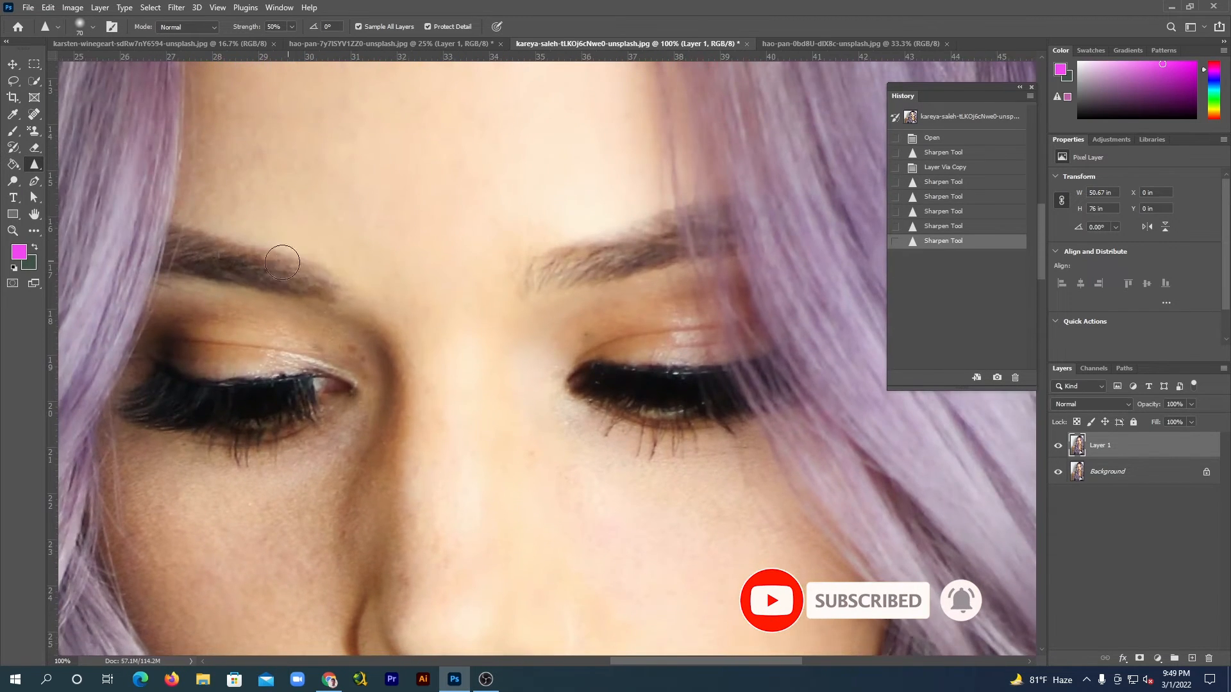
{"action": "left_click", "coordinate": [1059, 446]}
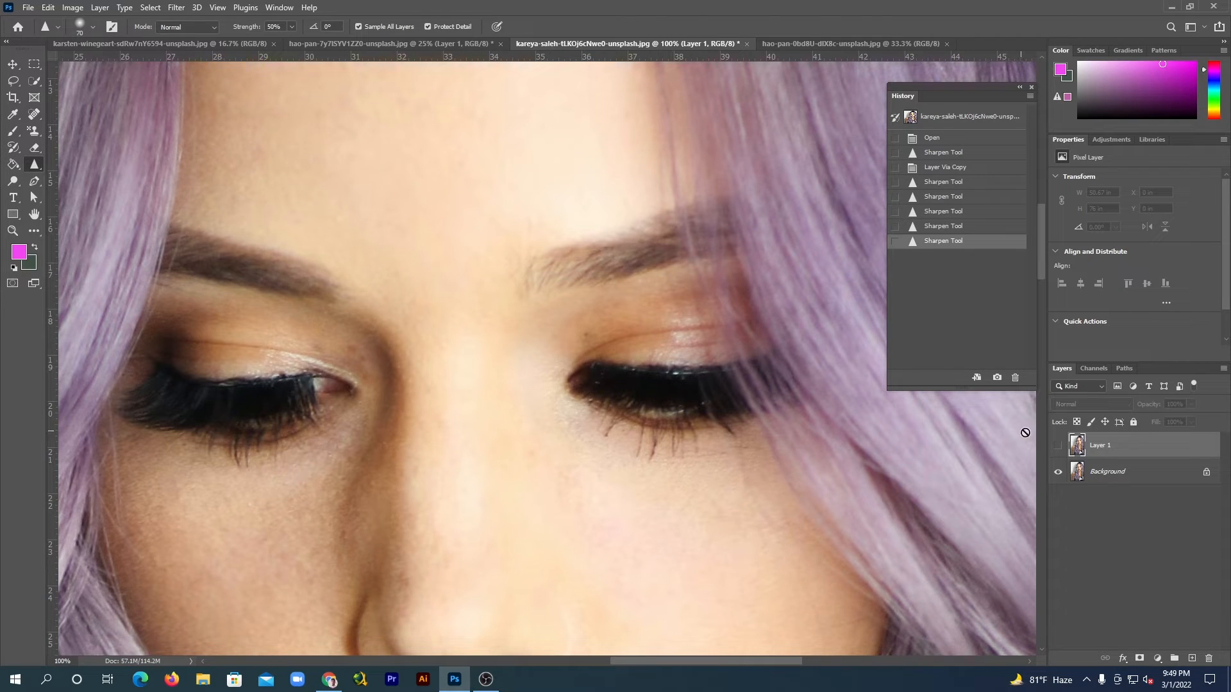
{"action": "left_click", "coordinate": [1058, 447]}
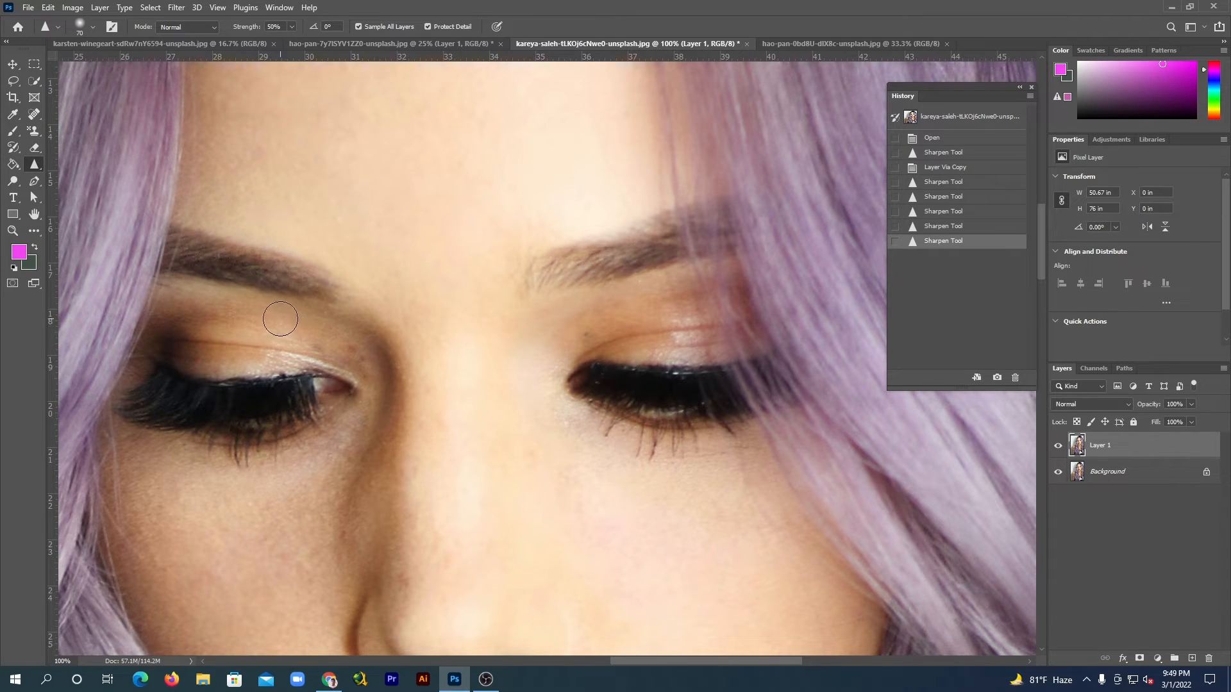
- Activate the Smudge tool and create a new white Web Large document of 1920 x 1080 px at 72 ppi
{"action": "right_click", "coordinate": [36, 164]}
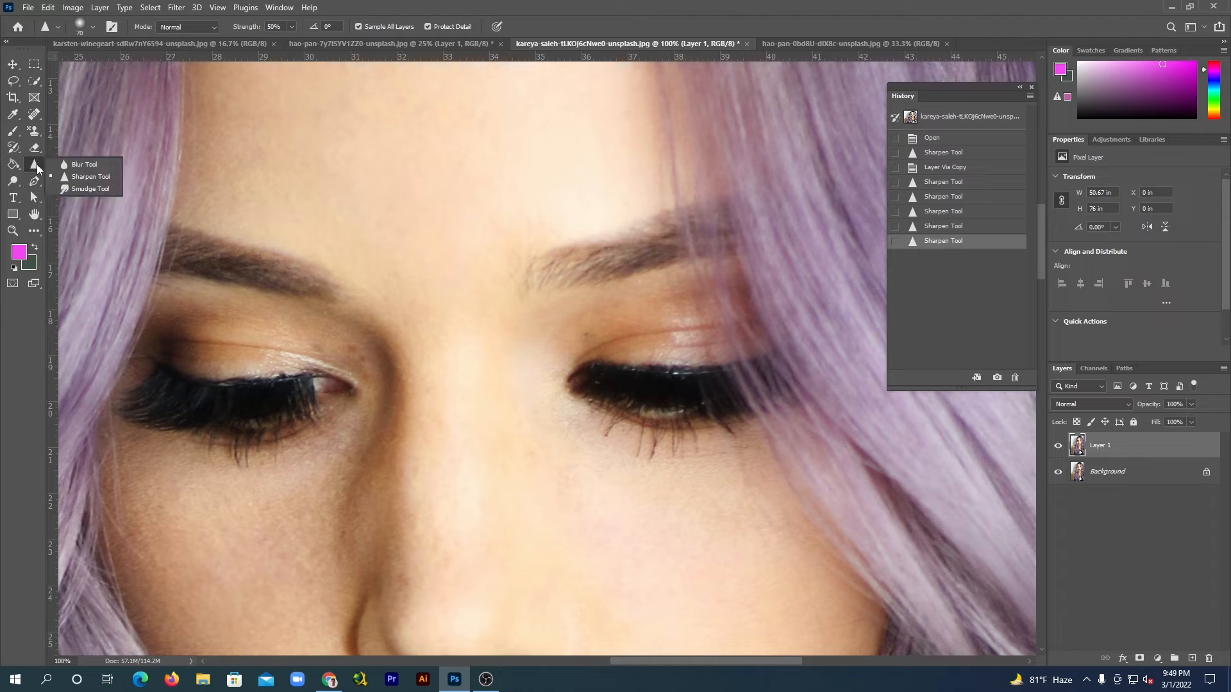
{"action": "left_click", "coordinate": [97, 187]}
{"action": "left_click", "coordinate": [27, 8]}
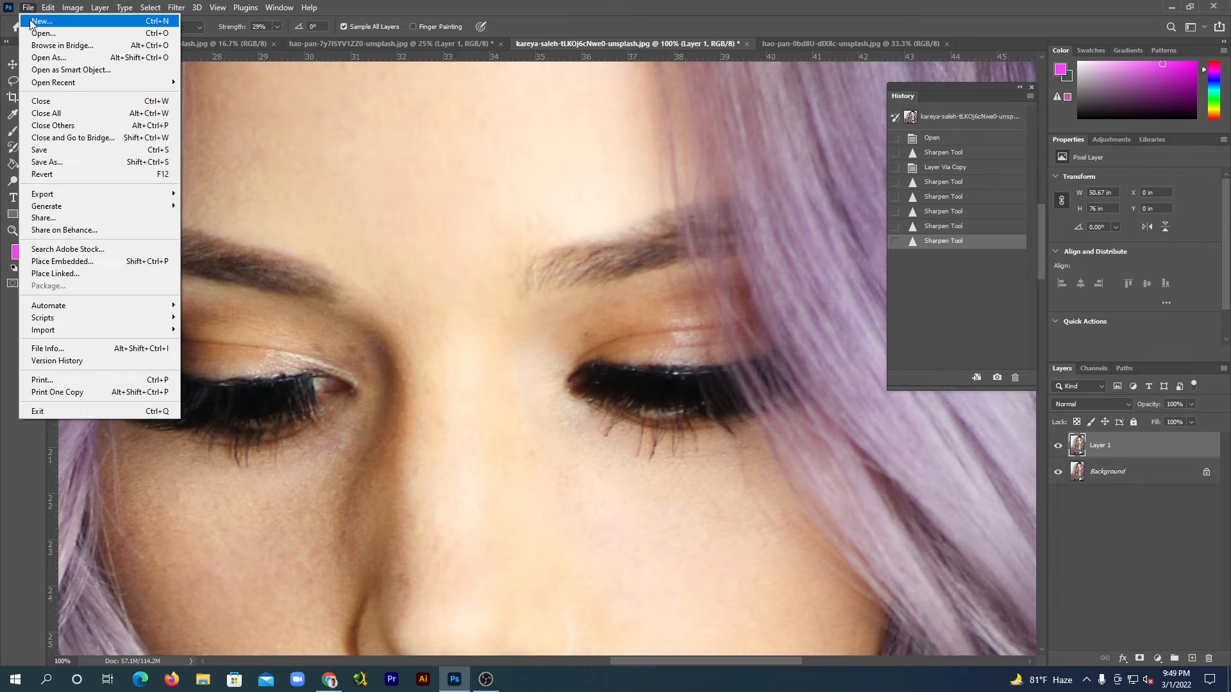
{"action": "left_click", "coordinate": [36, 21]}
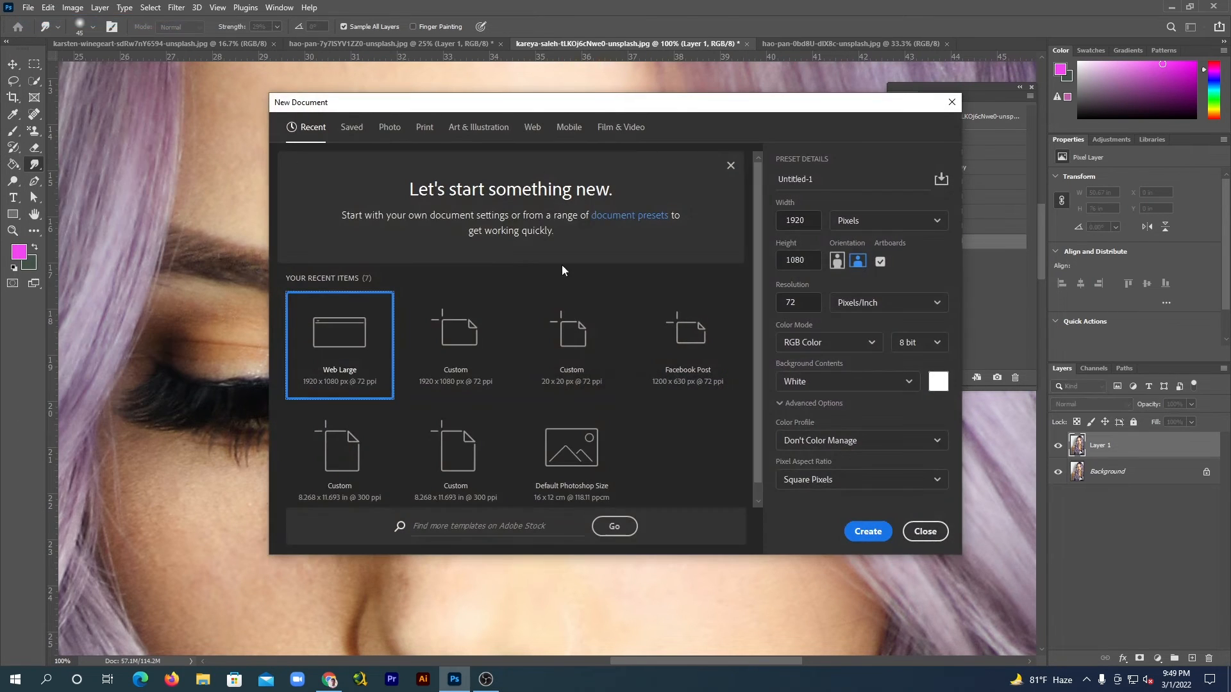
{"action": "left_click", "coordinate": [867, 531]}
- Paint a thick blue horizontal band about 6 in long on Layer 1 with a harder-edged Brush
{"action": "left_click", "coordinate": [34, 167]}
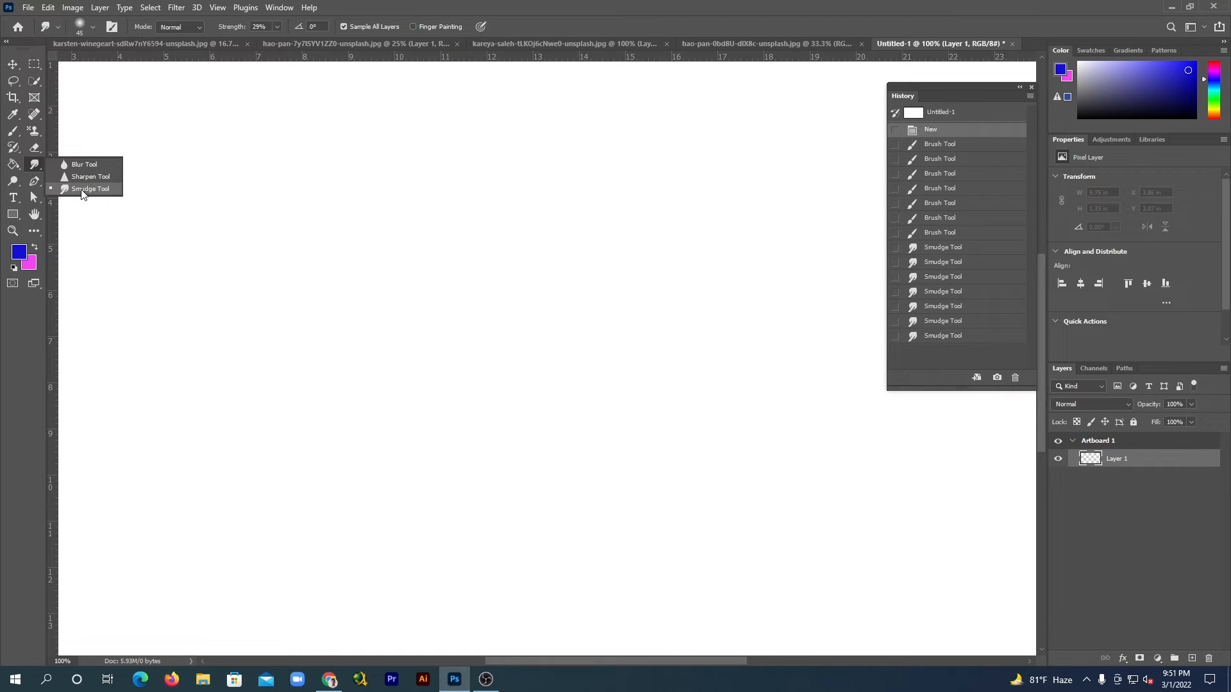
{"action": "left_click", "coordinate": [12, 133]}
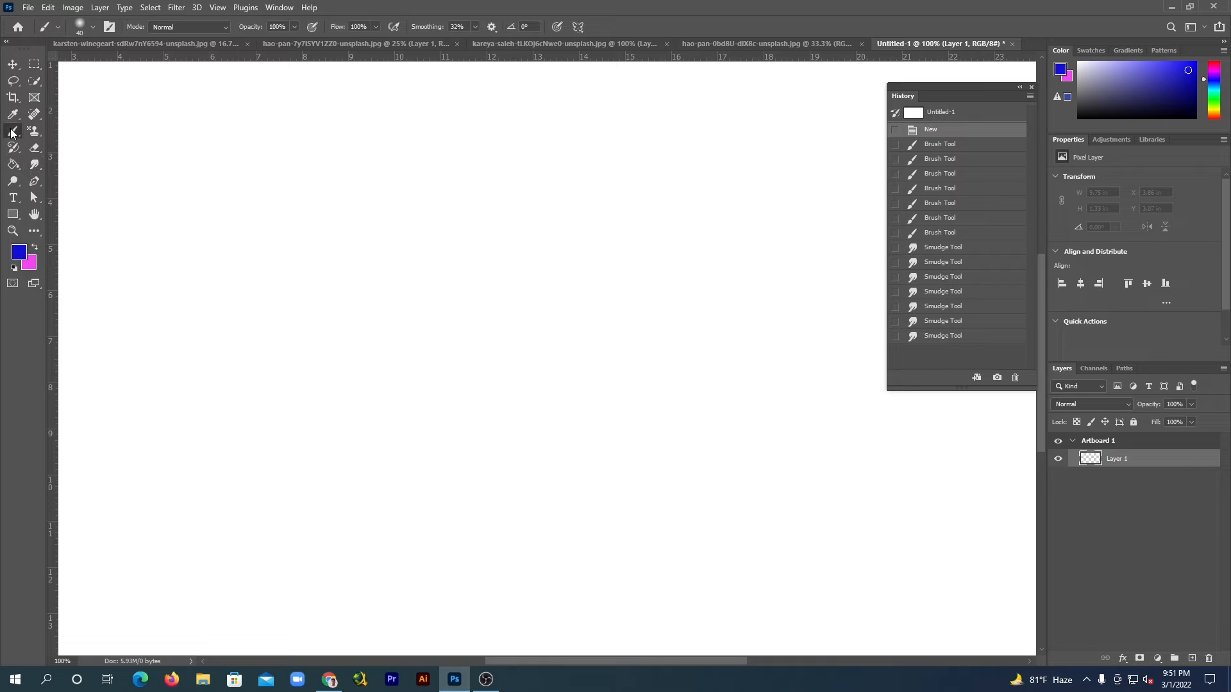
{"action": "right_click", "coordinate": [12, 133]}
{"action": "left_click", "coordinate": [53, 131]}
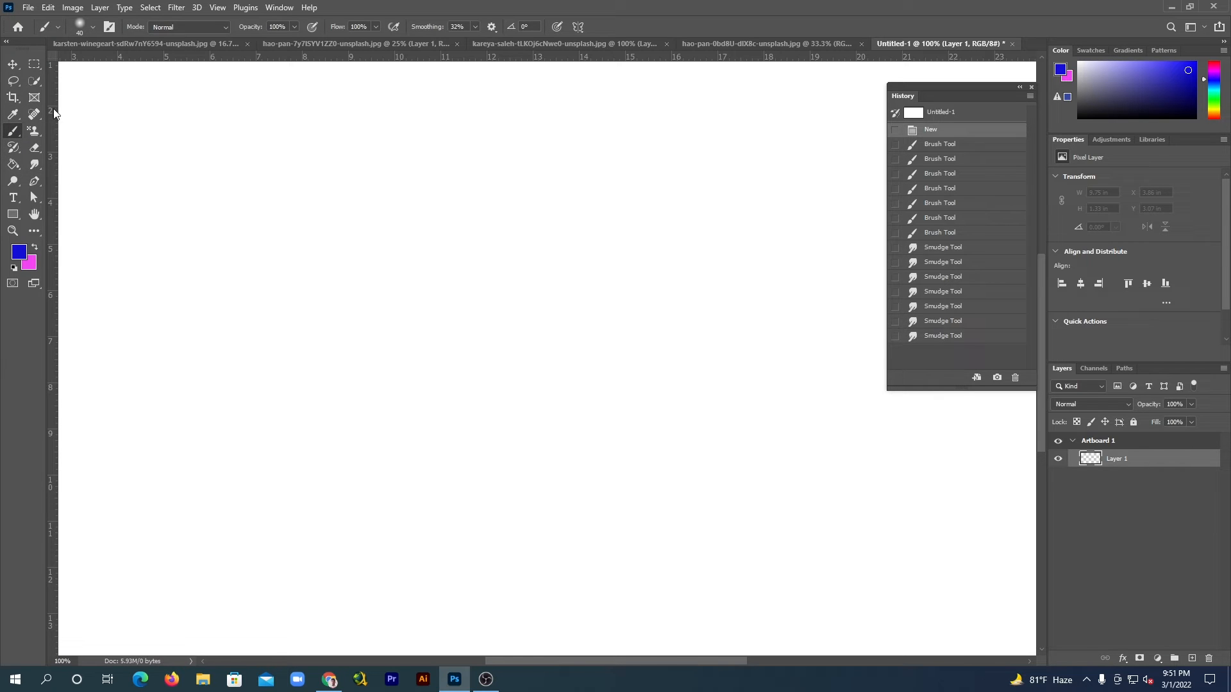
{"action": "left_click", "coordinate": [93, 29]}
{"action": "left_click_drag", "start_coordinate": [71, 95], "coordinate": [176, 98]}
{"action": "left_click", "coordinate": [382, 7]}
{"action": "mouse_move", "coordinate": [274, 251]}
{"action": "left_mouse_down"}
{"action": "mouse_move", "coordinate": [558, 261]}
{"action": "mouse_move", "coordinate": [314, 264]}
{"action": "mouse_move", "coordinate": [530, 273]}
{"action": "left_mouse_up"}
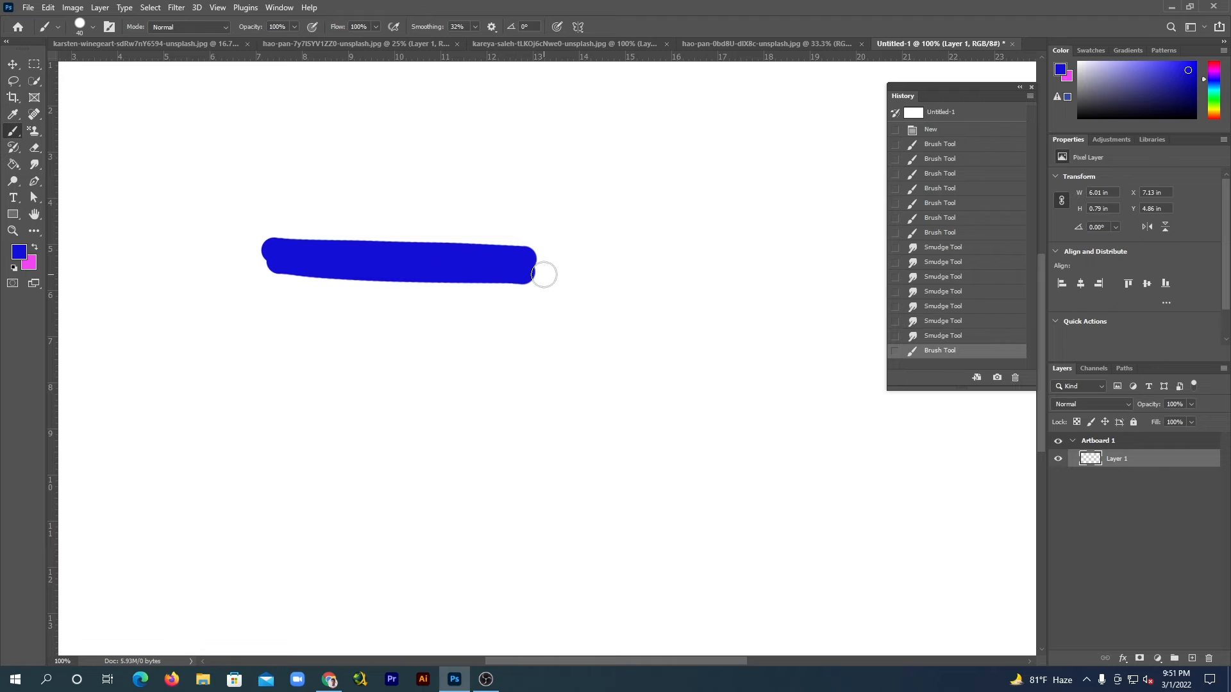
- Swap the foreground and background colours and paint a thicker pink band directly beneath the blue one, slightly overlapping it
{"action": "left_click", "coordinate": [35, 249]}
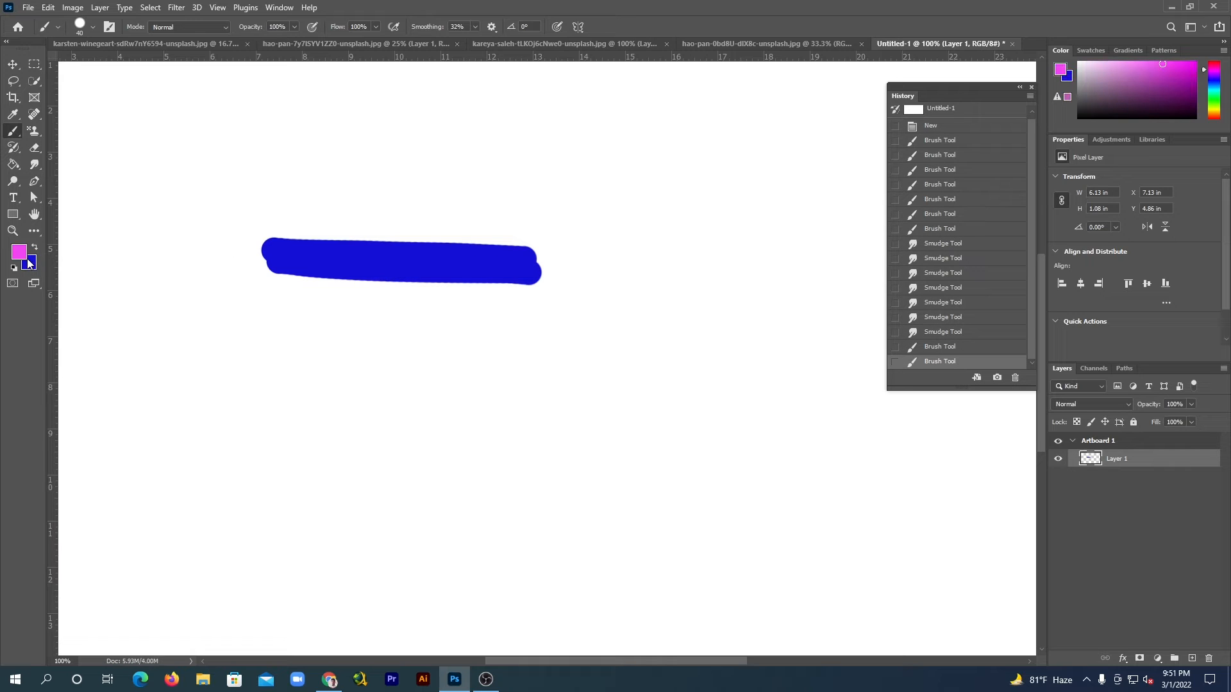
{"action": "mouse_move", "coordinate": [291, 283]}
{"action": "left_mouse_down"}
{"action": "mouse_move", "coordinate": [556, 300]}
{"action": "mouse_move", "coordinate": [295, 291]}
{"action": "mouse_move", "coordinate": [454, 319]}
{"action": "mouse_move", "coordinate": [563, 316]}
{"action": "left_mouse_up"}
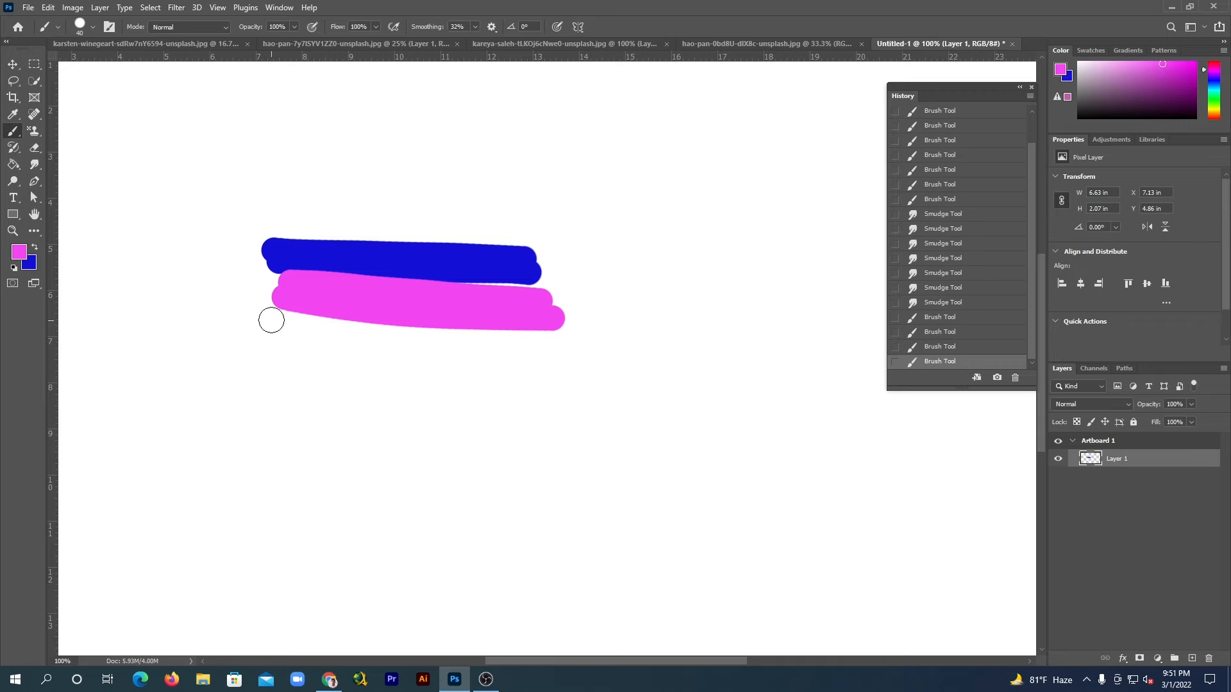
{"action": "mouse_move", "coordinate": [270, 319]}
{"action": "left_mouse_down"}
{"action": "mouse_move", "coordinate": [405, 333]}
{"action": "mouse_move", "coordinate": [544, 336]}
{"action": "left_mouse_up"}
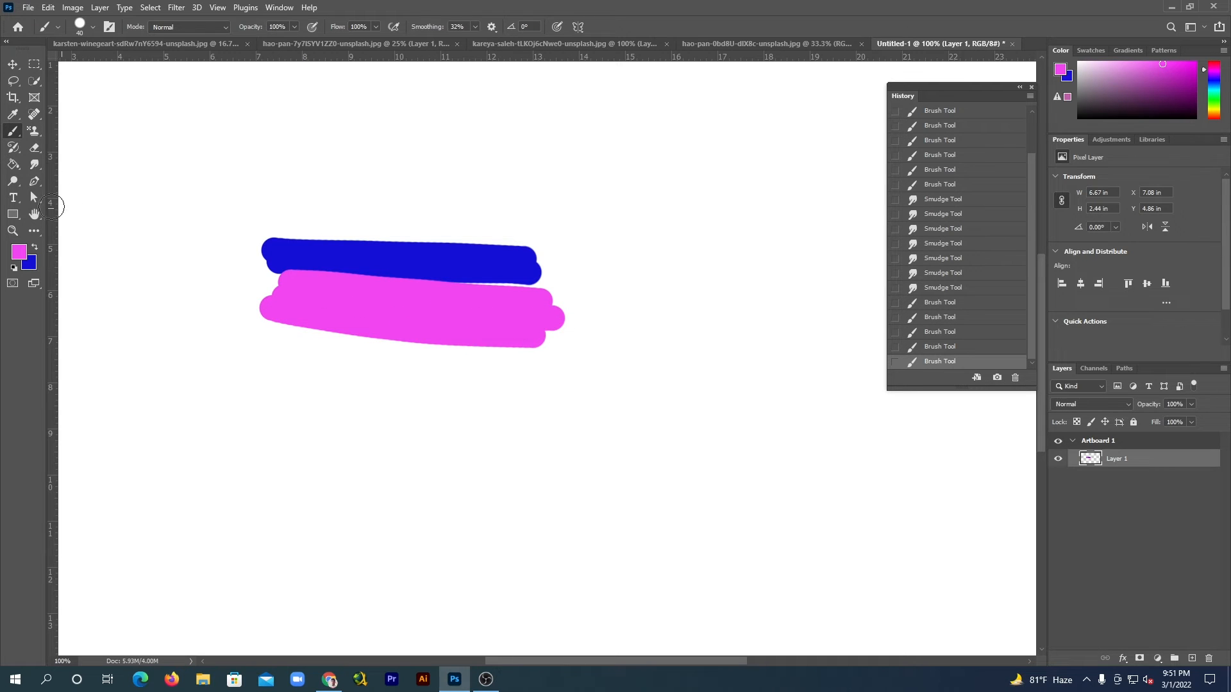
- Smudge the blue paint down into the pink band around the middle of their shared edge
{"action": "left_click", "coordinate": [34, 165]}
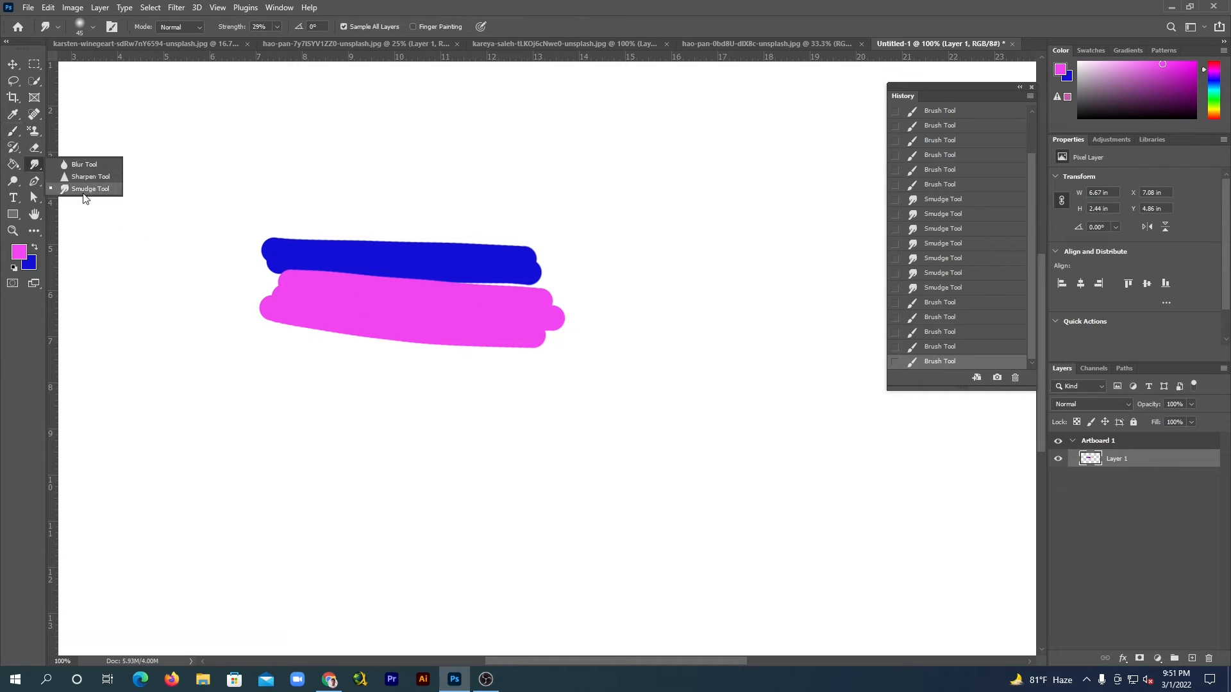
{"action": "left_click", "coordinate": [84, 192]}
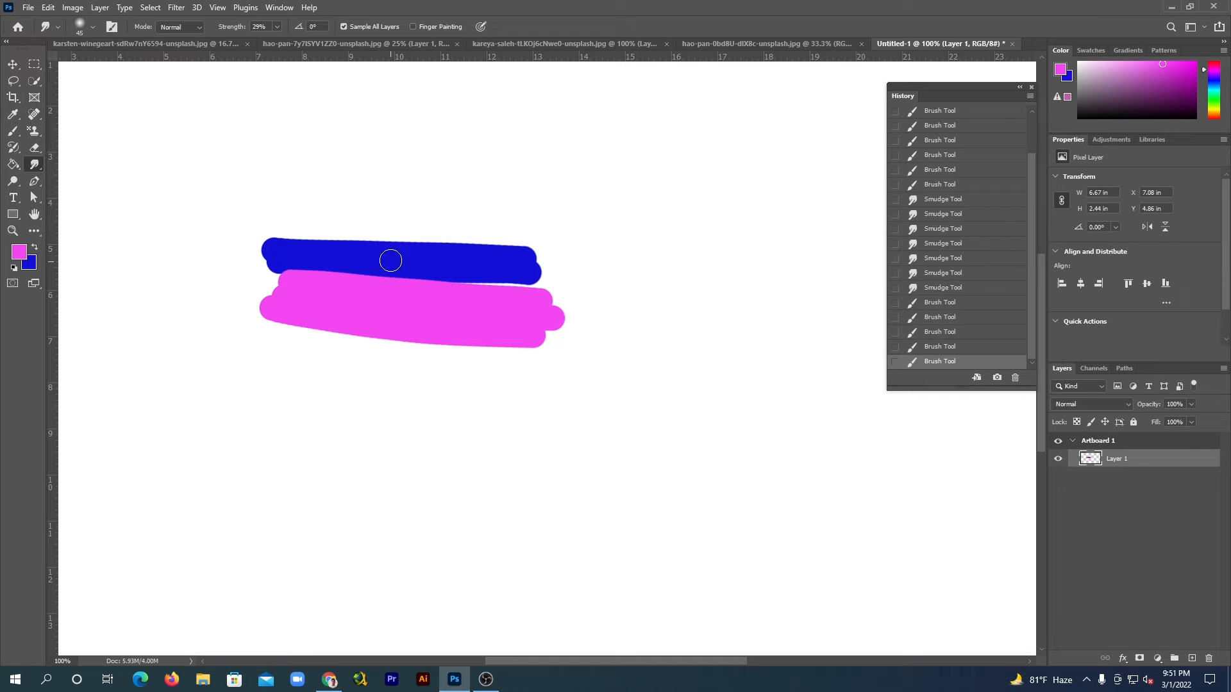
{"action": "left_click_drag", "start_coordinate": [410, 293], "coordinate": [433, 352]}
{"action": "mouse_move", "coordinate": [440, 284]}
{"action": "left_mouse_down"}
{"action": "mouse_move", "coordinate": [476, 325]}
{"action": "mouse_move", "coordinate": [452, 282]}
{"action": "left_mouse_up"}
{"action": "left_click_drag", "start_coordinate": [472, 329], "coordinate": [472, 331]}
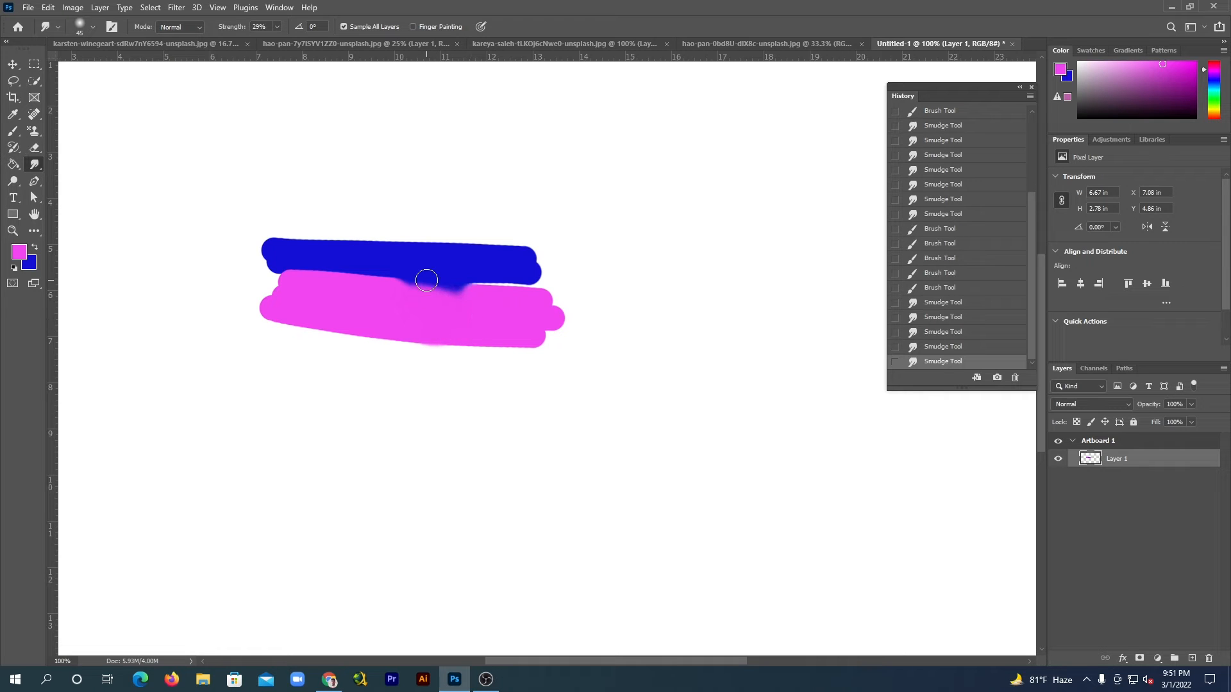
{"action": "mouse_move", "coordinate": [428, 282]}
{"action": "left_mouse_down"}
{"action": "mouse_move", "coordinate": [441, 332]}
{"action": "mouse_move", "coordinate": [395, 269]}
{"action": "mouse_move", "coordinate": [401, 324]}
{"action": "mouse_move", "coordinate": [399, 276]}
{"action": "left_mouse_up"}
{"action": "left_click_drag", "start_coordinate": [407, 320], "coordinate": [407, 322]}
{"action": "left_click_drag", "start_coordinate": [411, 279], "coordinate": [418, 311]}
{"action": "mouse_move", "coordinate": [417, 285]}
{"action": "left_mouse_down"}
{"action": "mouse_move", "coordinate": [426, 314]}
{"action": "mouse_move", "coordinate": [420, 288]}
{"action": "mouse_move", "coordinate": [437, 313]}
{"action": "mouse_move", "coordinate": [451, 307]}
{"action": "mouse_move", "coordinate": [437, 288]}
{"action": "mouse_move", "coordinate": [477, 305]}
{"action": "mouse_move", "coordinate": [446, 294]}
{"action": "mouse_move", "coordinate": [473, 307]}
{"action": "mouse_move", "coordinate": [444, 297]}
{"action": "mouse_move", "coordinate": [419, 314]}
{"action": "left_mouse_up"}
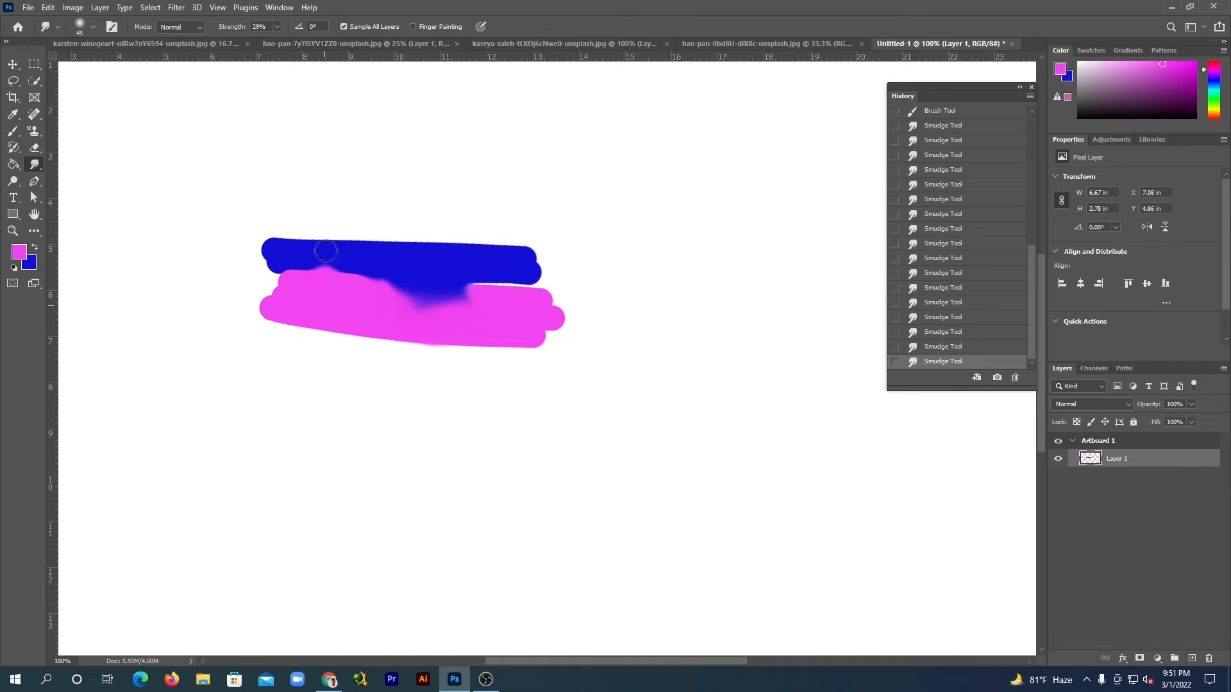
- Smudge the pink paint up into the left half of the blue band
{"action": "left_click_drag", "start_coordinate": [326, 252], "coordinate": [325, 243]}
{"action": "left_click_drag", "start_coordinate": [330, 304], "coordinate": [342, 247]}
{"action": "left_click_drag", "start_coordinate": [341, 302], "coordinate": [359, 237]}
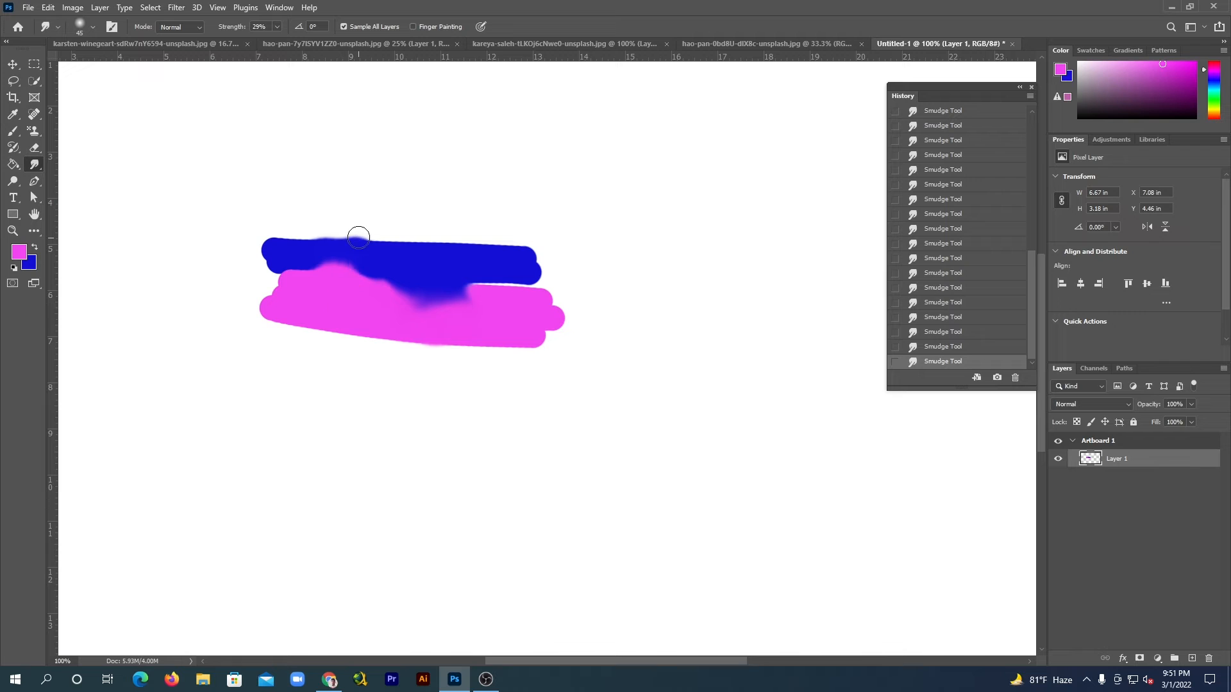
{"action": "left_click_drag", "start_coordinate": [355, 294], "coordinate": [398, 242]}
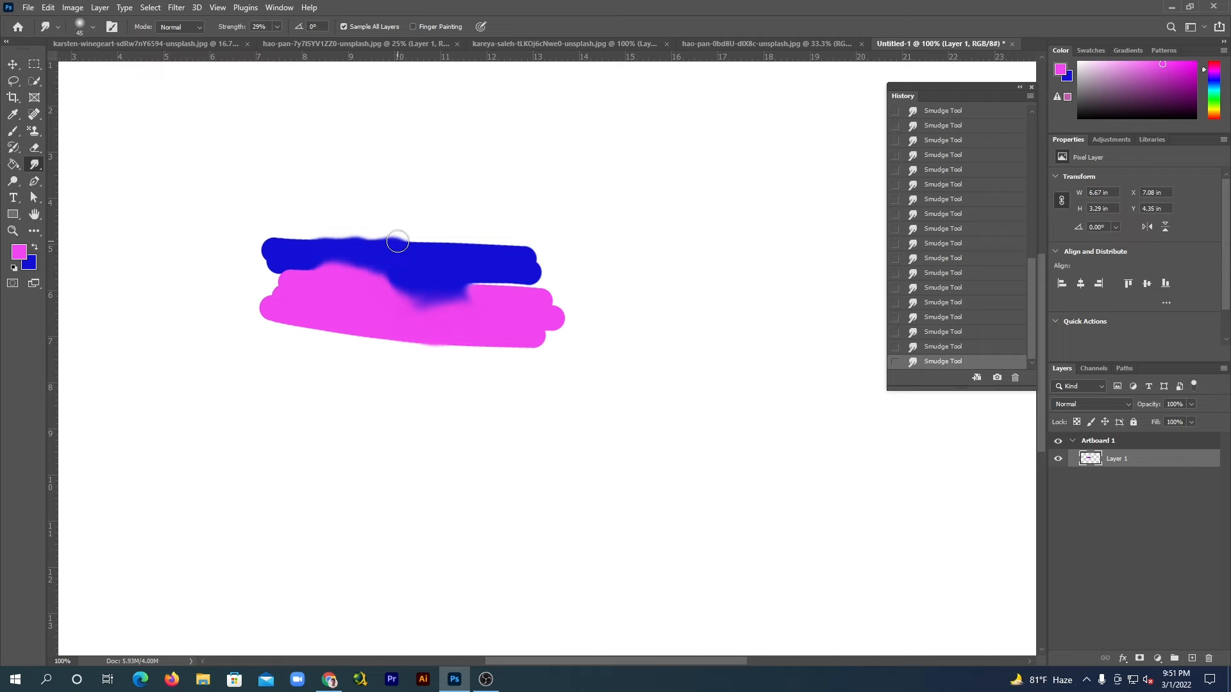
- In the photo of the woman in the bucket hat, smudge the outer tips of her flyaway hair into the sky
{"action": "left_click", "coordinate": [367, 44]}
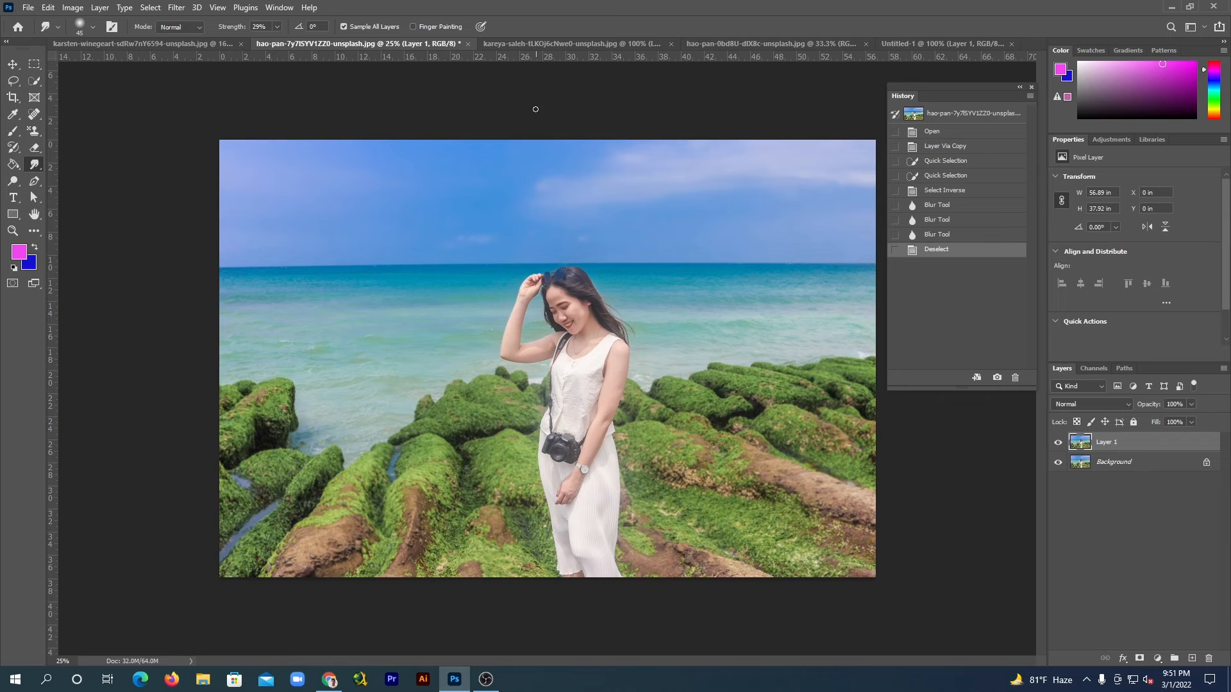
{"action": "left_click", "coordinate": [522, 43]}
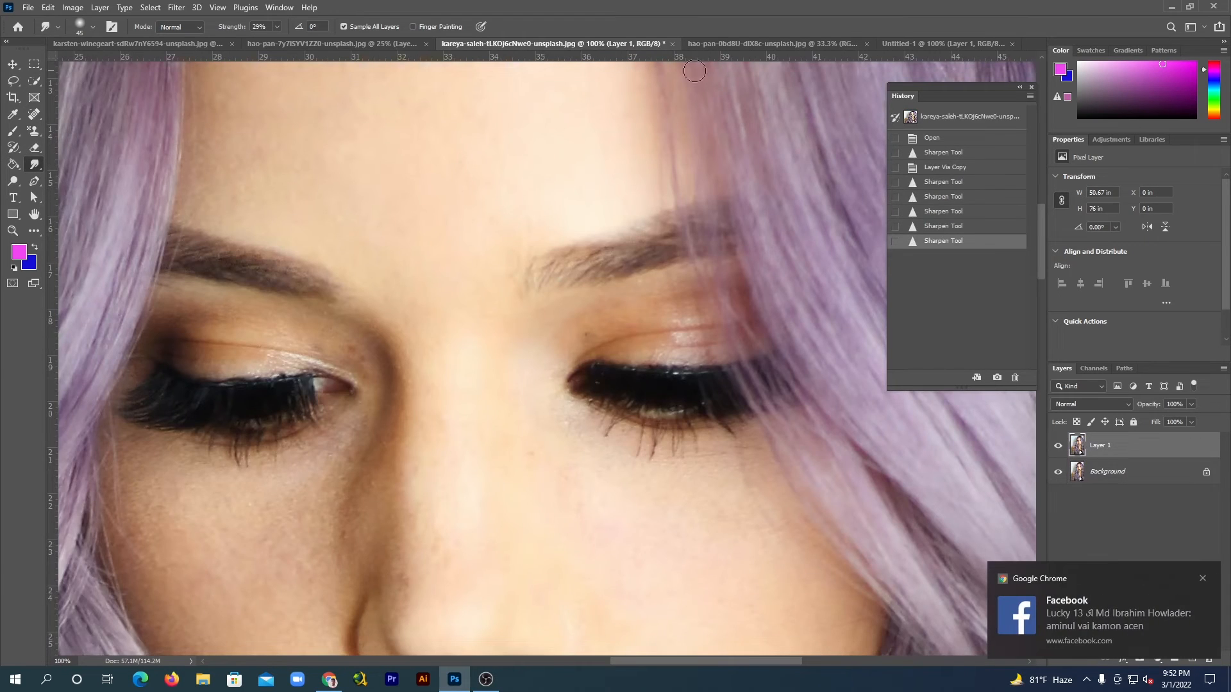
{"action": "left_click", "coordinate": [725, 43]}
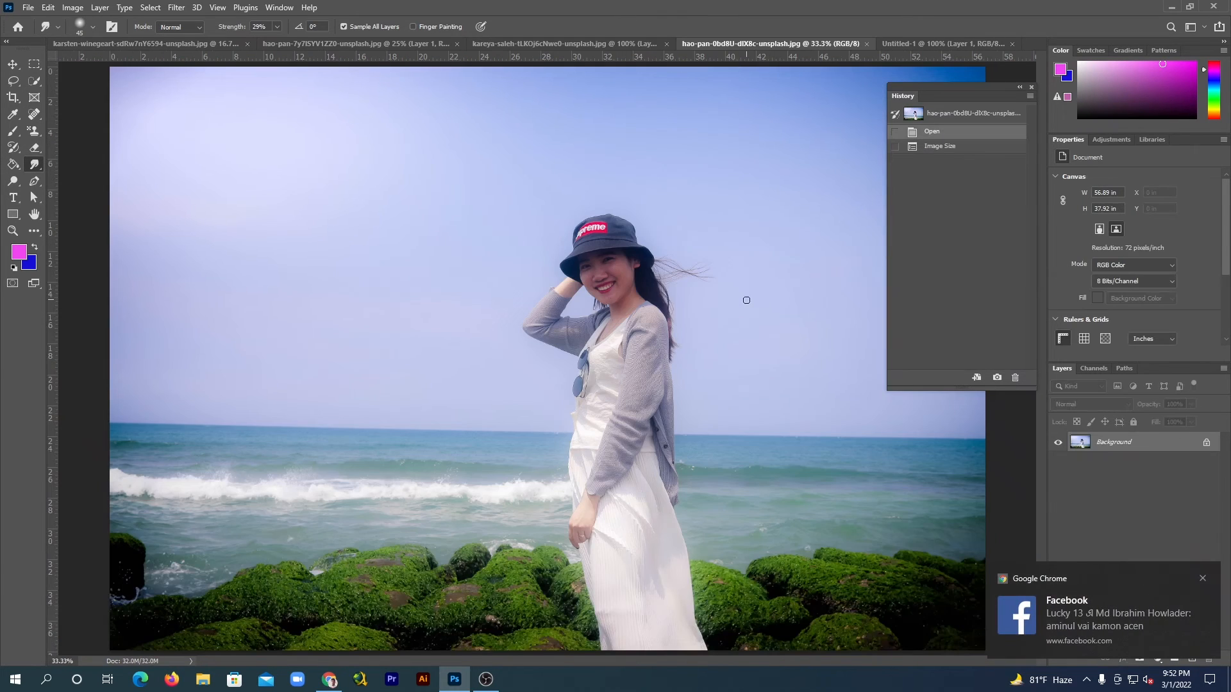
{"action": "key", "text": "ctrl+plus"}
{"action": "key", "text": "ctrl+plus"}
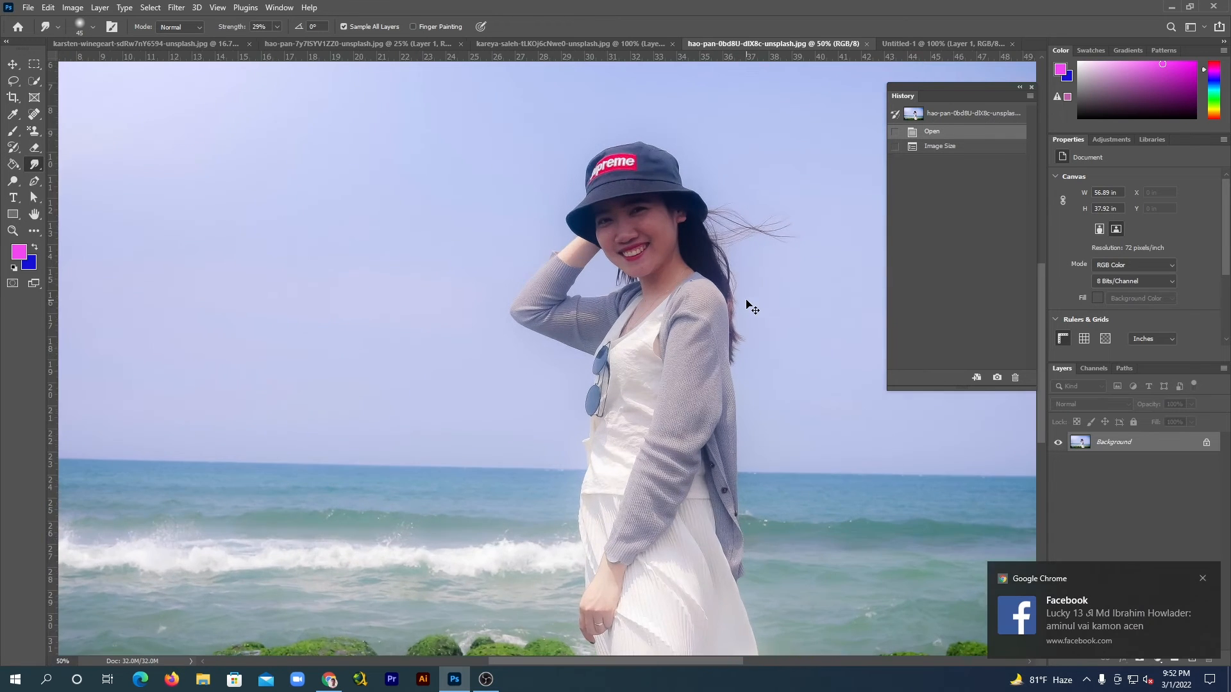
{"action": "left_click_drag", "start_coordinate": [810, 240], "coordinate": [517, 376]}
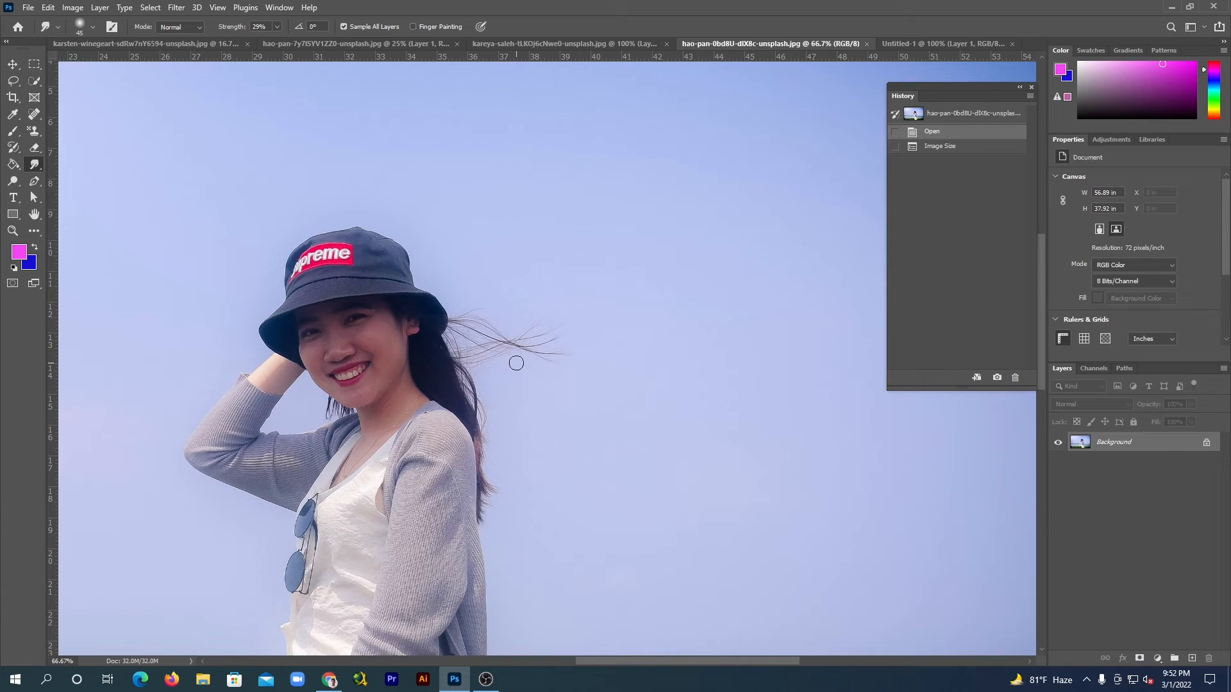
{"action": "key", "text": "ctrl+plus"}
{"action": "key", "text": "ctrl+plus"}
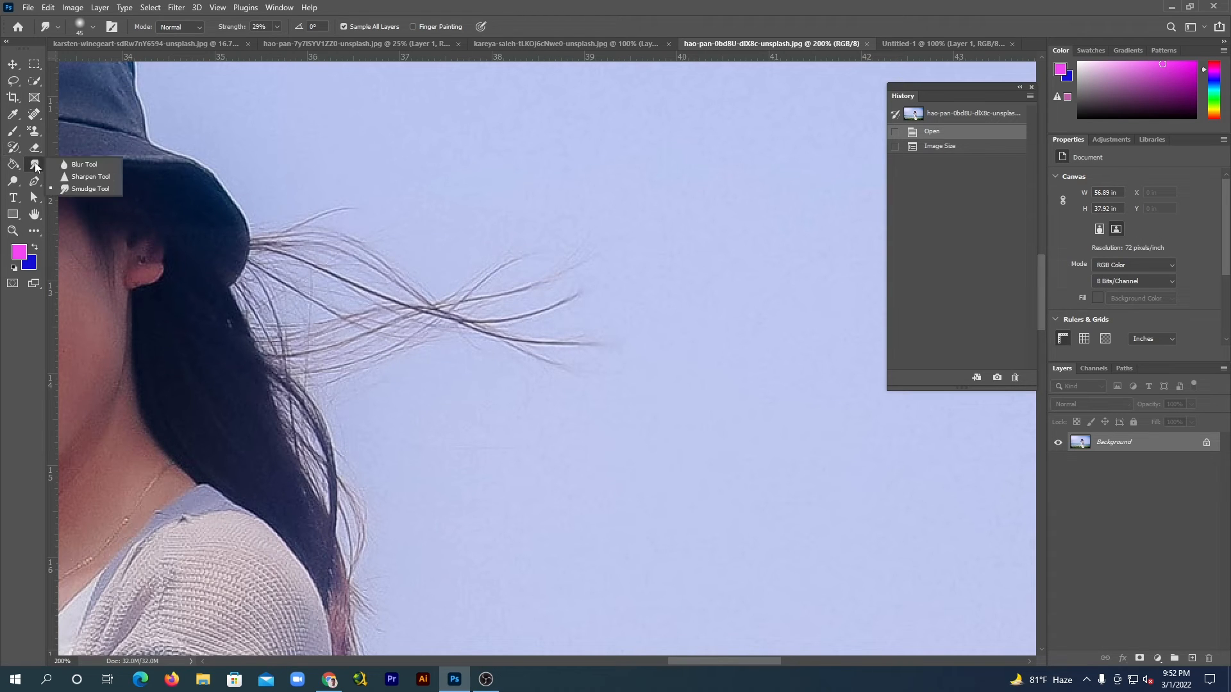
{"action": "left_click_drag", "start_coordinate": [519, 254], "coordinate": [517, 349]}
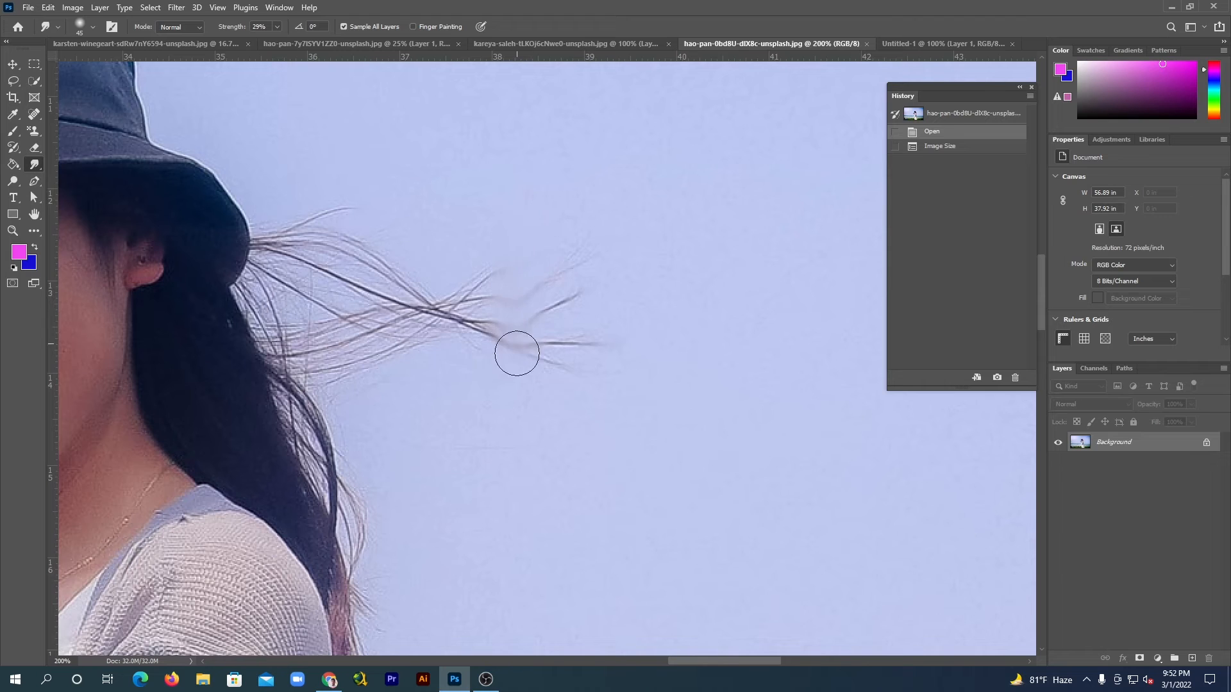
{"action": "left_click_drag", "start_coordinate": [545, 302], "coordinate": [513, 368]}
{"action": "left_click_drag", "start_coordinate": [590, 264], "coordinate": [523, 366]}
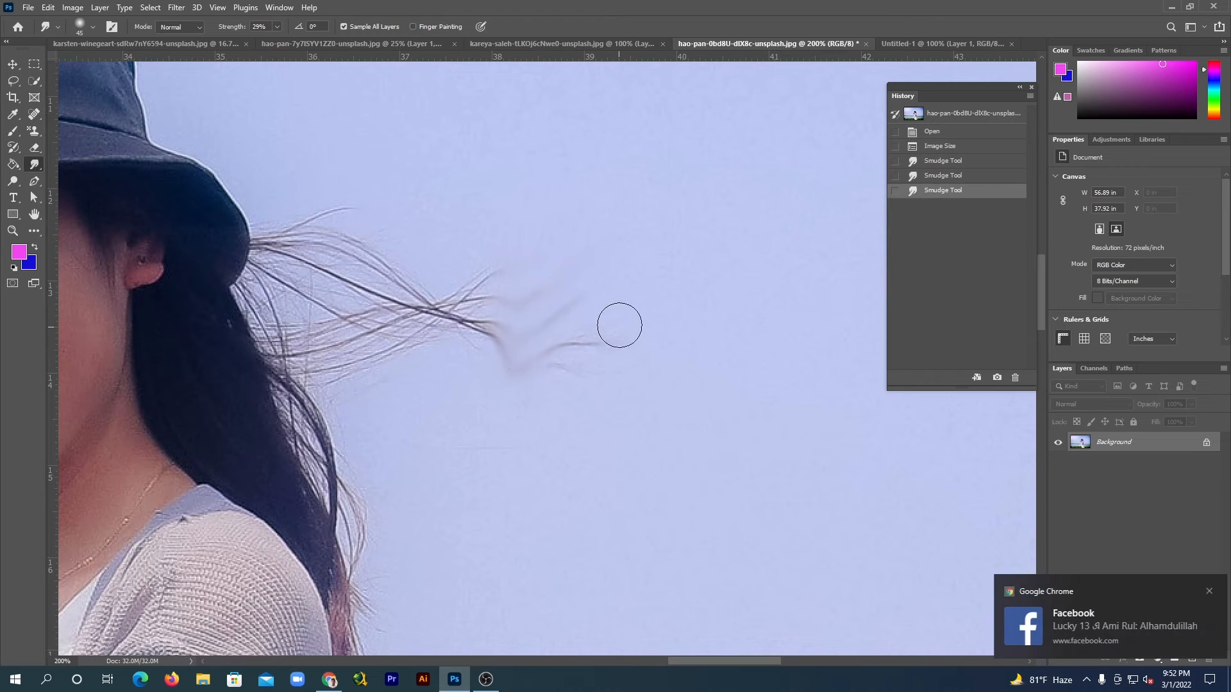
{"action": "mouse_move", "coordinate": [620, 324]}
{"action": "left_mouse_down"}
{"action": "mouse_move", "coordinate": [533, 366]}
{"action": "mouse_move", "coordinate": [532, 378]}
{"action": "mouse_move", "coordinate": [606, 332]}
{"action": "mouse_move", "coordinate": [521, 405]}
{"action": "left_mouse_up"}
{"action": "left_click_drag", "start_coordinate": [580, 242], "coordinate": [515, 401]}
{"action": "left_click_drag", "start_coordinate": [495, 248], "coordinate": [485, 370]}
{"action": "mouse_move", "coordinate": [442, 264]}
{"action": "left_mouse_down"}
{"action": "mouse_move", "coordinate": [488, 369]}
{"action": "mouse_move", "coordinate": [445, 277]}
{"action": "mouse_move", "coordinate": [465, 352]}
{"action": "left_mouse_up"}
{"action": "left_click_drag", "start_coordinate": [471, 255], "coordinate": [488, 361]}
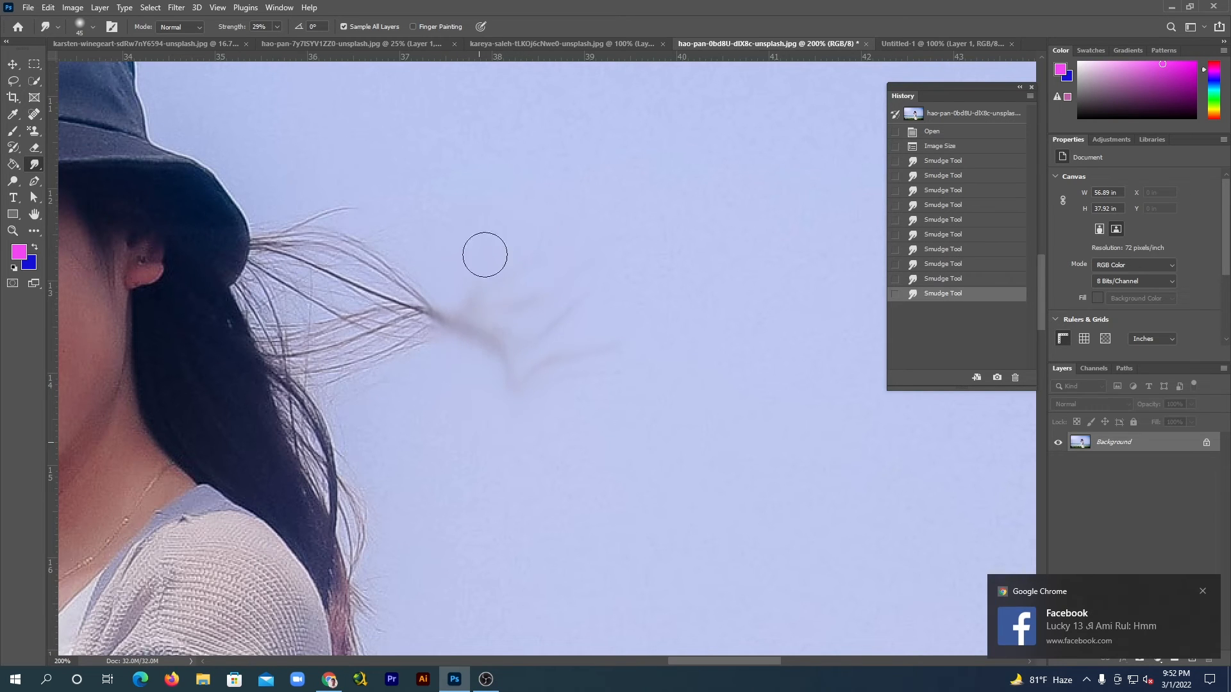
{"action": "left_click_drag", "start_coordinate": [483, 252], "coordinate": [490, 379]}
{"action": "left_click_drag", "start_coordinate": [510, 295], "coordinate": [535, 324]}
{"action": "left_click_drag", "start_coordinate": [545, 189], "coordinate": [542, 412]}
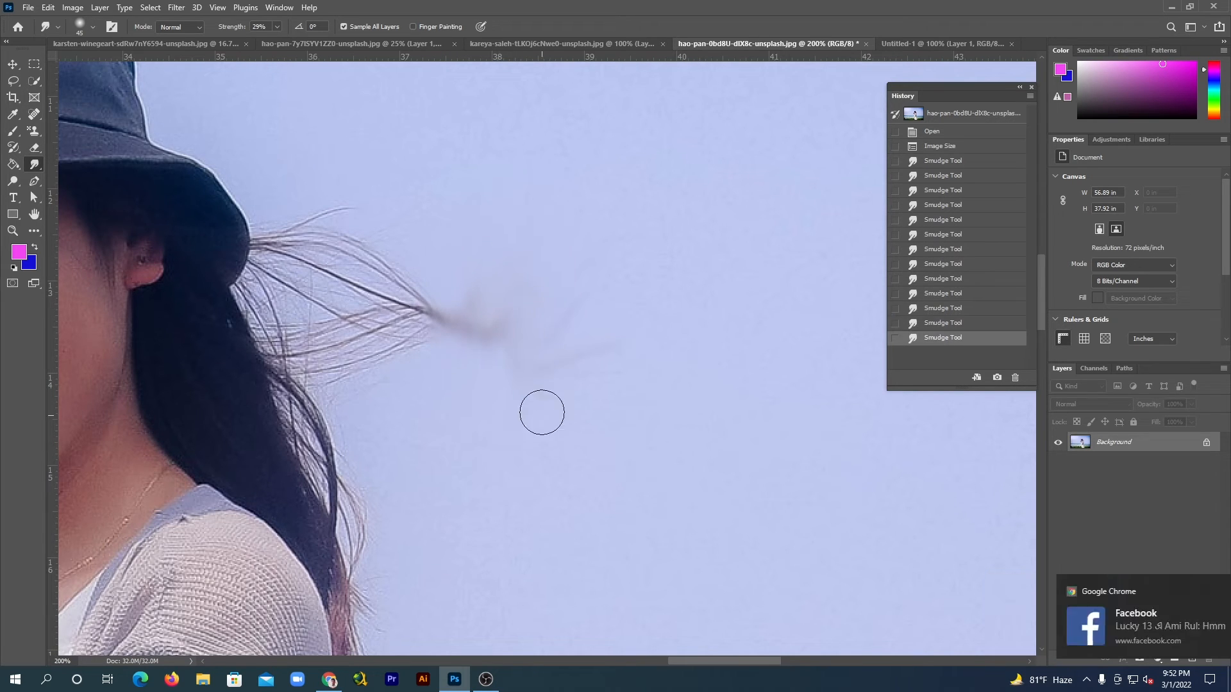
{"action": "left_click_drag", "start_coordinate": [559, 250], "coordinate": [555, 384]}
{"action": "mouse_move", "coordinate": [583, 276]}
{"action": "left_mouse_down"}
{"action": "mouse_move", "coordinate": [565, 370]}
{"action": "mouse_move", "coordinate": [553, 219]}
{"action": "mouse_move", "coordinate": [515, 385]}
{"action": "mouse_move", "coordinate": [508, 286]}
{"action": "mouse_move", "coordinate": [526, 402]}
{"action": "mouse_move", "coordinate": [509, 244]}
{"action": "mouse_move", "coordinate": [531, 307]}
{"action": "left_mouse_up"}
{"action": "mouse_move", "coordinate": [531, 306]}
{"action": "left_mouse_down"}
{"action": "mouse_move", "coordinate": [588, 424]}
{"action": "mouse_move", "coordinate": [560, 412]}
{"action": "left_mouse_up"}
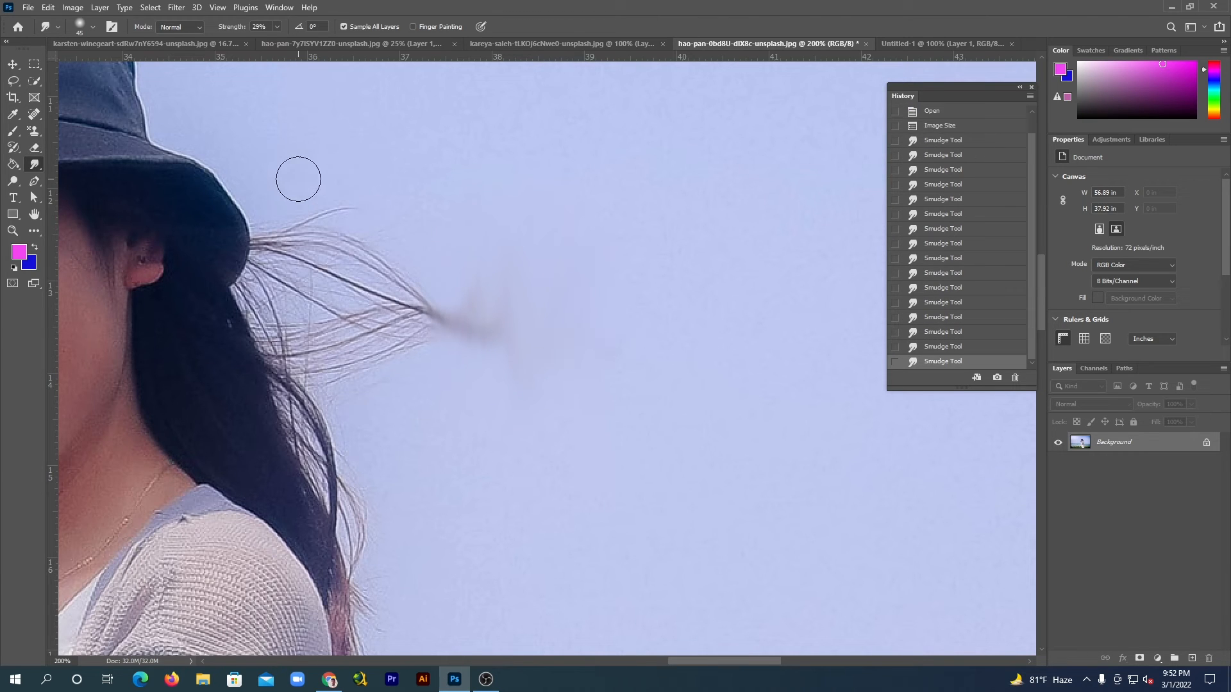
- Smudge the loose strands beside the hat brim and their blurred ends downward into the sky
{"action": "mouse_move", "coordinate": [297, 179]}
{"action": "left_mouse_down"}
{"action": "mouse_move", "coordinate": [377, 270]}
{"action": "mouse_move", "coordinate": [369, 277]}
{"action": "mouse_move", "coordinate": [408, 390]}
{"action": "left_mouse_up"}
{"action": "left_click_drag", "start_coordinate": [391, 203], "coordinate": [432, 380]}
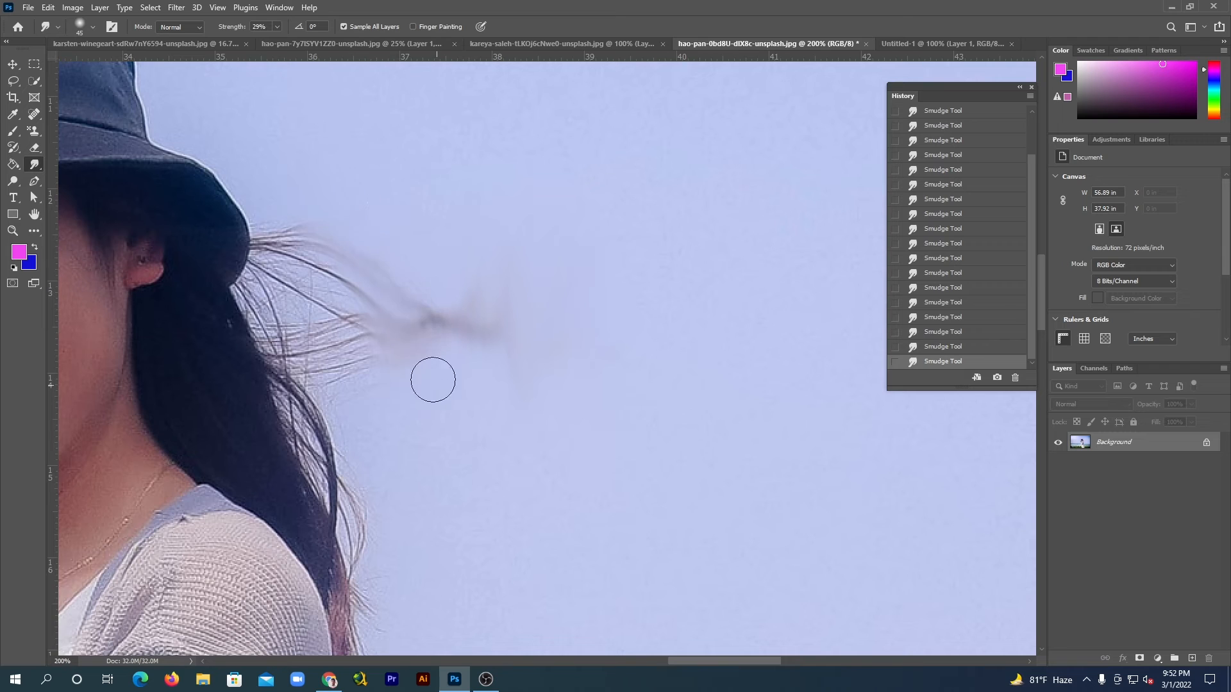
{"action": "left_click_drag", "start_coordinate": [381, 229], "coordinate": [424, 357]}
{"action": "left_click_drag", "start_coordinate": [392, 228], "coordinate": [452, 392]}
{"action": "left_click_drag", "start_coordinate": [429, 275], "coordinate": [479, 446]}
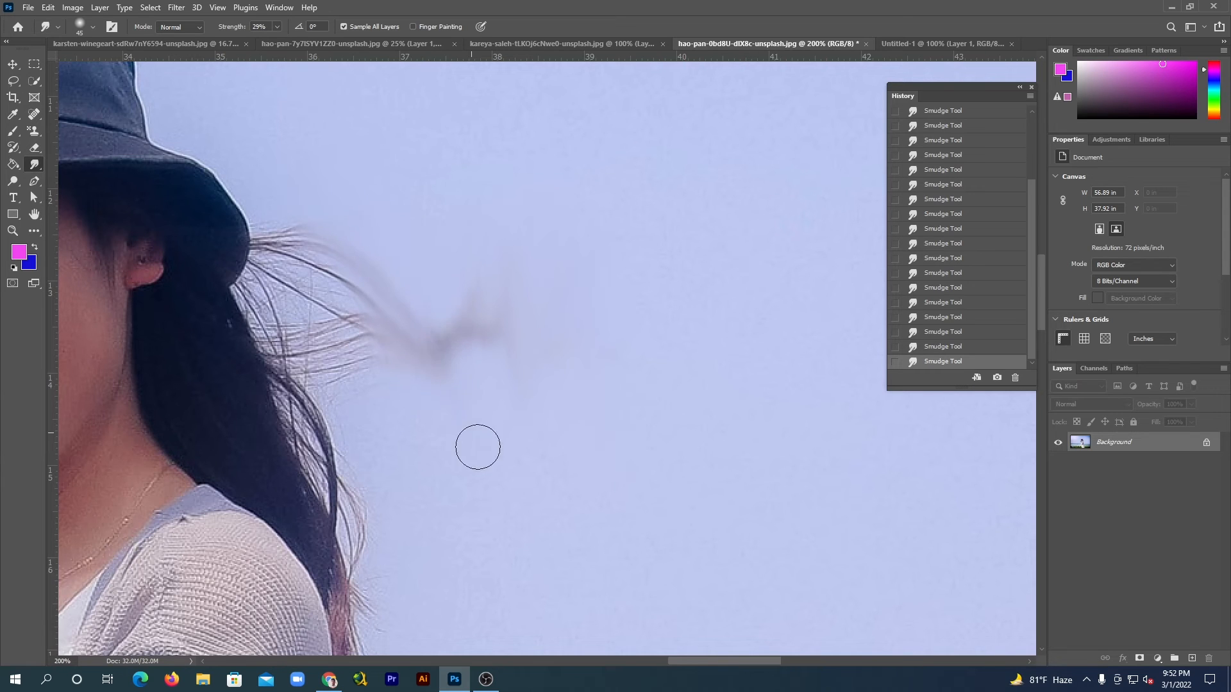
{"action": "left_click_drag", "start_coordinate": [422, 296], "coordinate": [466, 385]}
{"action": "left_click_drag", "start_coordinate": [450, 243], "coordinate": [480, 427]}
{"action": "left_click_drag", "start_coordinate": [440, 334], "coordinate": [478, 404]}
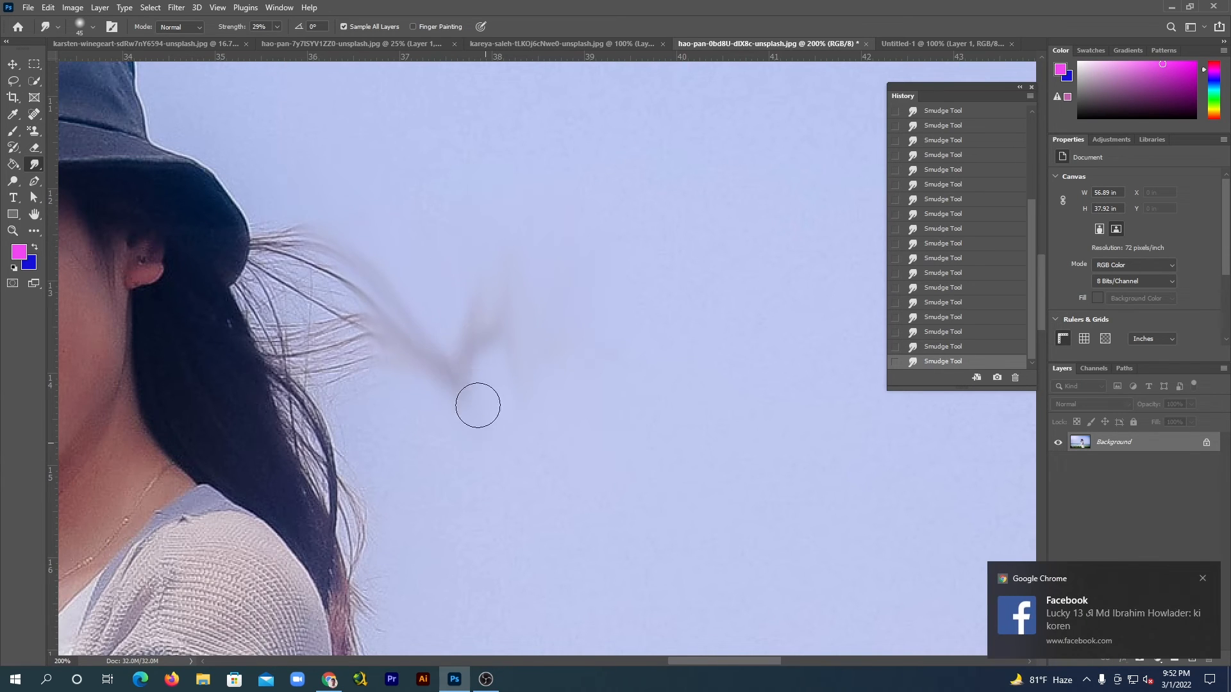
{"action": "left_click_drag", "start_coordinate": [470, 237], "coordinate": [495, 410]}
{"action": "left_click_drag", "start_coordinate": [462, 313], "coordinate": [487, 438]}
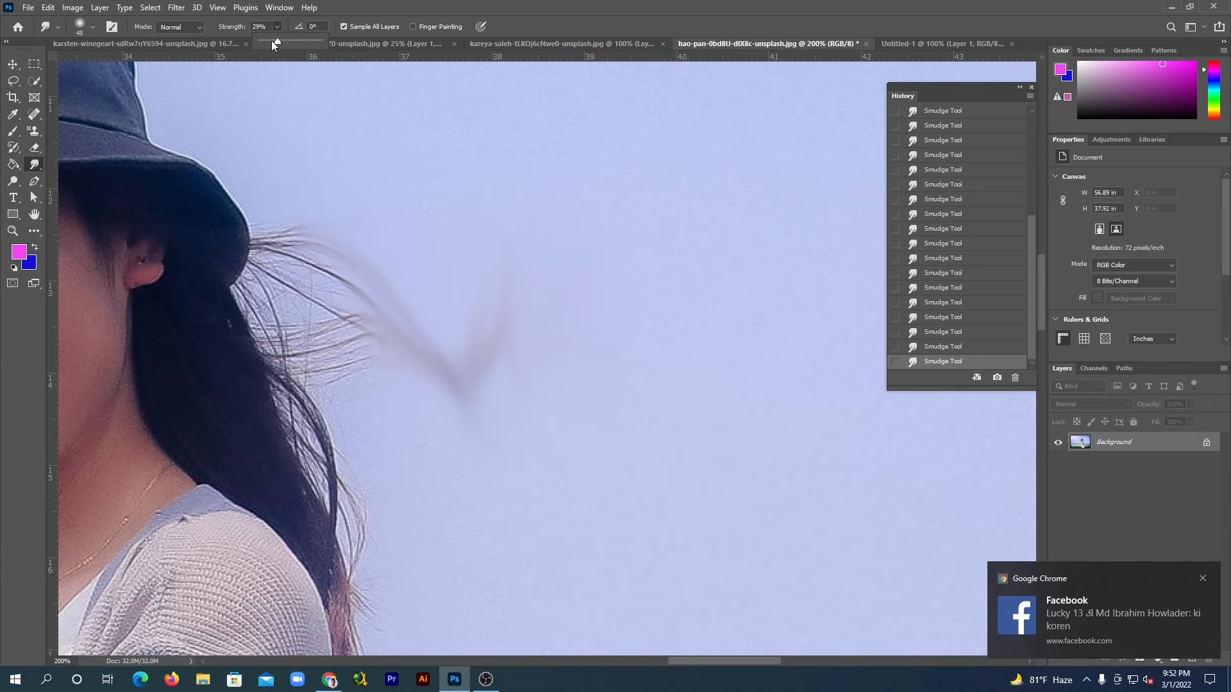
- Raise the Smudge strength to 93% and smear the remaining flyaway strands beside the hat and hair far out into the sky
{"action": "left_click_drag", "start_coordinate": [274, 40], "coordinate": [316, 43]}
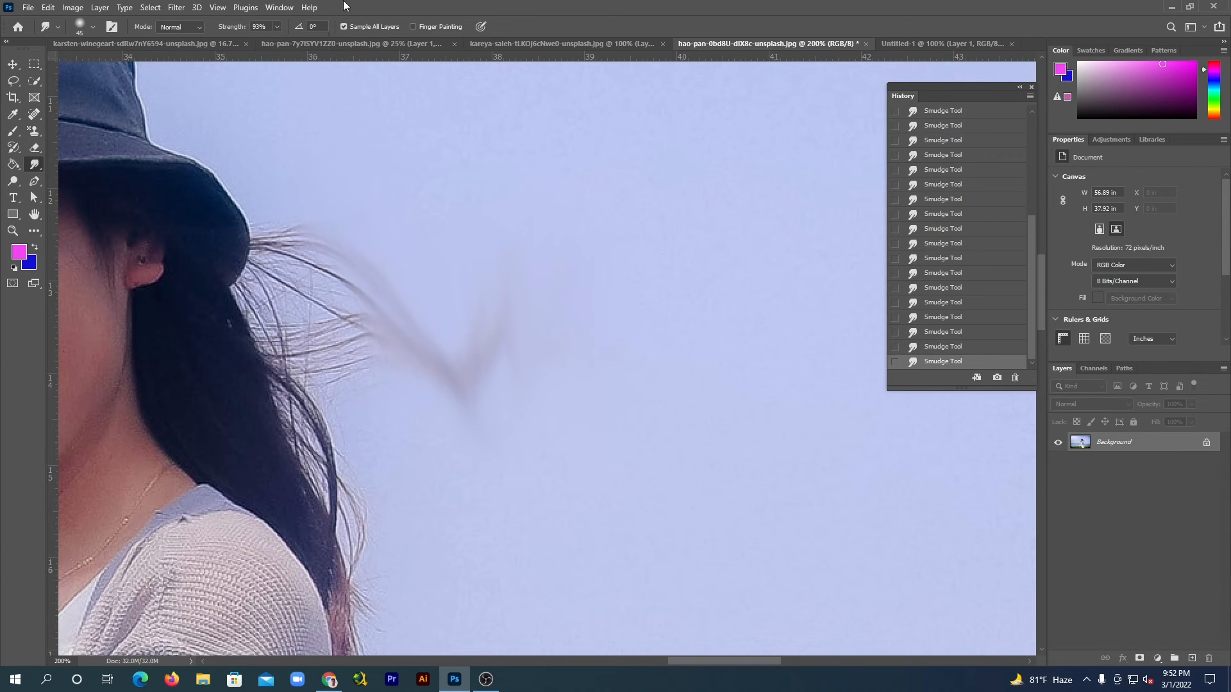
{"action": "mouse_move", "coordinate": [374, 270]}
{"action": "left_mouse_down"}
{"action": "mouse_move", "coordinate": [456, 439]}
{"action": "mouse_move", "coordinate": [505, 261]}
{"action": "mouse_move", "coordinate": [501, 545]}
{"action": "mouse_move", "coordinate": [535, 343]}
{"action": "mouse_move", "coordinate": [457, 385]}
{"action": "mouse_move", "coordinate": [448, 443]}
{"action": "mouse_move", "coordinate": [398, 384]}
{"action": "mouse_move", "coordinate": [386, 198]}
{"action": "mouse_move", "coordinate": [467, 175]}
{"action": "mouse_move", "coordinate": [459, 217]}
{"action": "mouse_move", "coordinate": [299, 194]}
{"action": "mouse_move", "coordinate": [390, 345]}
{"action": "mouse_move", "coordinate": [302, 308]}
{"action": "mouse_move", "coordinate": [382, 363]}
{"action": "mouse_move", "coordinate": [394, 350]}
{"action": "mouse_move", "coordinate": [336, 360]}
{"action": "mouse_move", "coordinate": [289, 245]}
{"action": "mouse_move", "coordinate": [277, 275]}
{"action": "mouse_move", "coordinate": [377, 368]}
{"action": "mouse_move", "coordinate": [368, 379]}
{"action": "mouse_move", "coordinate": [450, 434]}
{"action": "mouse_move", "coordinate": [429, 344]}
{"action": "mouse_move", "coordinate": [467, 361]}
{"action": "mouse_move", "coordinate": [336, 388]}
{"action": "mouse_move", "coordinate": [445, 470]}
{"action": "mouse_move", "coordinate": [460, 290]}
{"action": "mouse_move", "coordinate": [382, 229]}
{"action": "mouse_move", "coordinate": [489, 291]}
{"action": "mouse_move", "coordinate": [667, 551]}
{"action": "mouse_move", "coordinate": [459, 418]}
{"action": "mouse_move", "coordinate": [472, 509]}
{"action": "mouse_move", "coordinate": [503, 401]}
{"action": "mouse_move", "coordinate": [417, 520]}
{"action": "mouse_move", "coordinate": [512, 434]}
{"action": "left_mouse_up"}
{"action": "mouse_move", "coordinate": [446, 519]}
{"action": "left_mouse_down"}
{"action": "mouse_move", "coordinate": [648, 452]}
{"action": "mouse_move", "coordinate": [581, 521]}
{"action": "mouse_move", "coordinate": [530, 525]}
{"action": "mouse_move", "coordinate": [677, 506]}
{"action": "mouse_move", "coordinate": [640, 554]}
{"action": "mouse_move", "coordinate": [622, 558]}
{"action": "mouse_move", "coordinate": [752, 549]}
{"action": "left_mouse_up"}
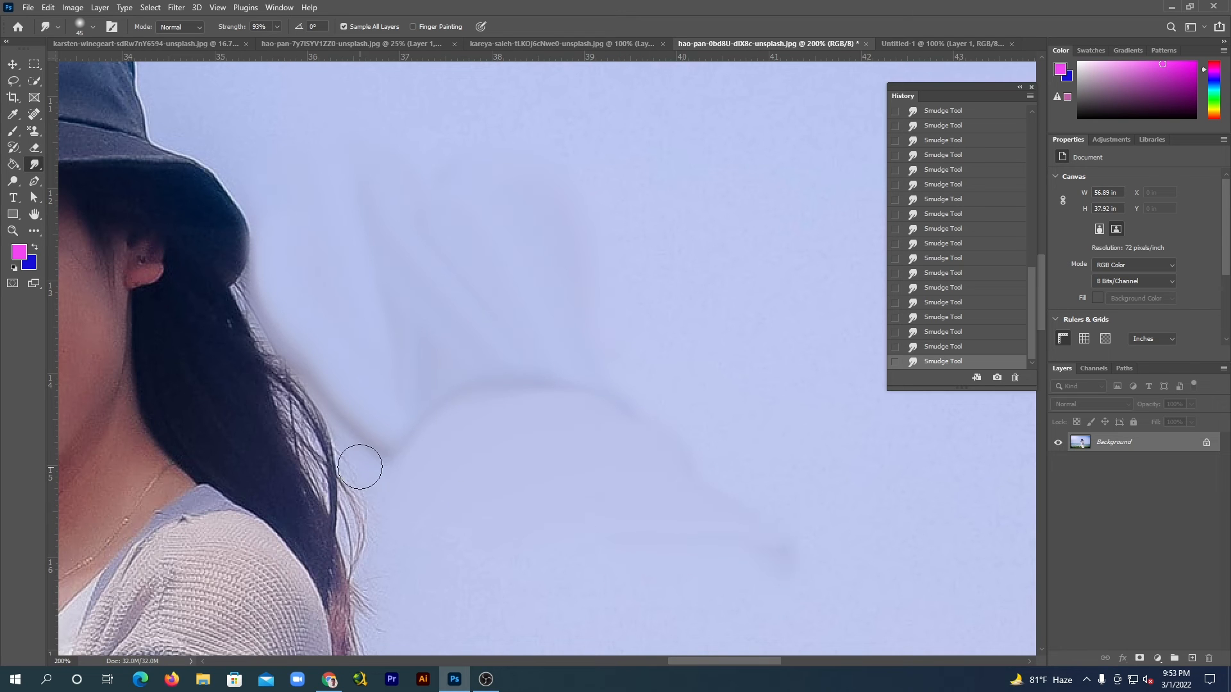
{"action": "mouse_move", "coordinate": [382, 470]}
{"action": "left_mouse_down"}
{"action": "mouse_move", "coordinate": [457, 386]}
{"action": "mouse_move", "coordinate": [690, 412]}
{"action": "left_mouse_up"}
{"action": "mouse_move", "coordinate": [499, 436]}
{"action": "left_mouse_down"}
{"action": "mouse_move", "coordinate": [734, 455]}
{"action": "mouse_move", "coordinate": [619, 489]}
{"action": "mouse_move", "coordinate": [638, 471]}
{"action": "mouse_move", "coordinate": [663, 309]}
{"action": "mouse_move", "coordinate": [605, 414]}
{"action": "mouse_move", "coordinate": [590, 392]}
{"action": "mouse_move", "coordinate": [627, 326]}
{"action": "mouse_move", "coordinate": [686, 413]}
{"action": "mouse_move", "coordinate": [722, 386]}
{"action": "mouse_move", "coordinate": [522, 363]}
{"action": "mouse_move", "coordinate": [505, 386]}
{"action": "mouse_move", "coordinate": [475, 379]}
{"action": "left_mouse_up"}
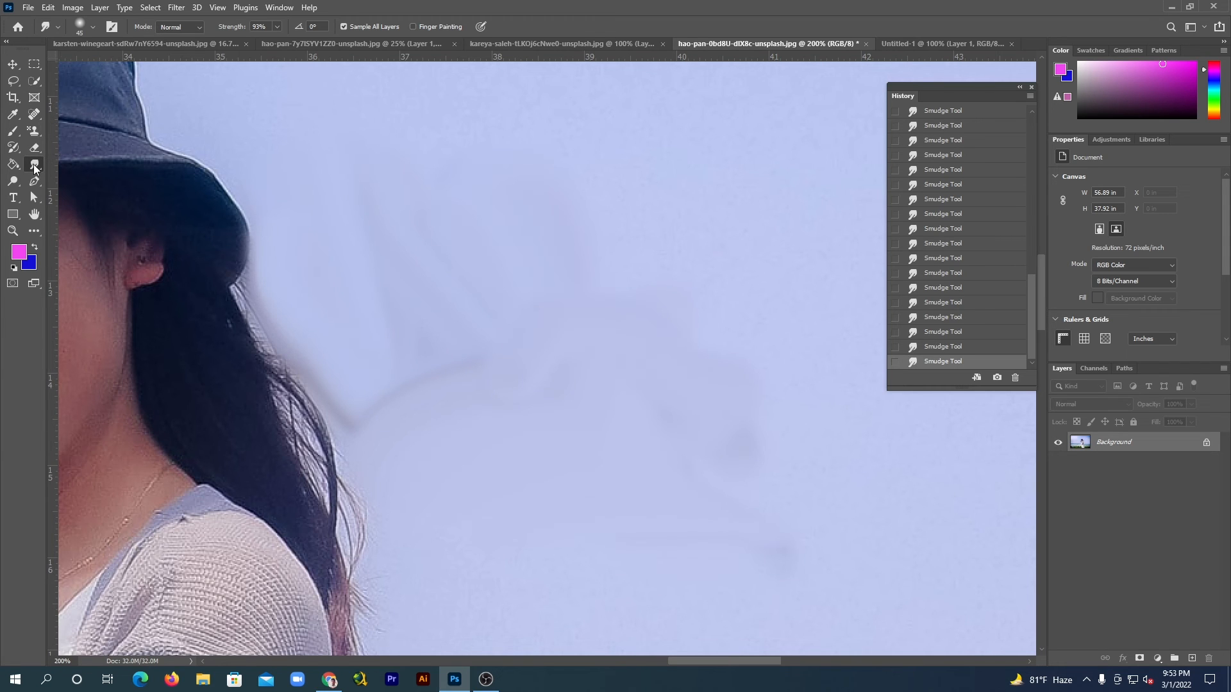
{"action": "key", "text": "ctrl+minus"}
{"action": "key", "text": "ctrl+minus"}
{"action": "key", "text": "ctrl+minus"}
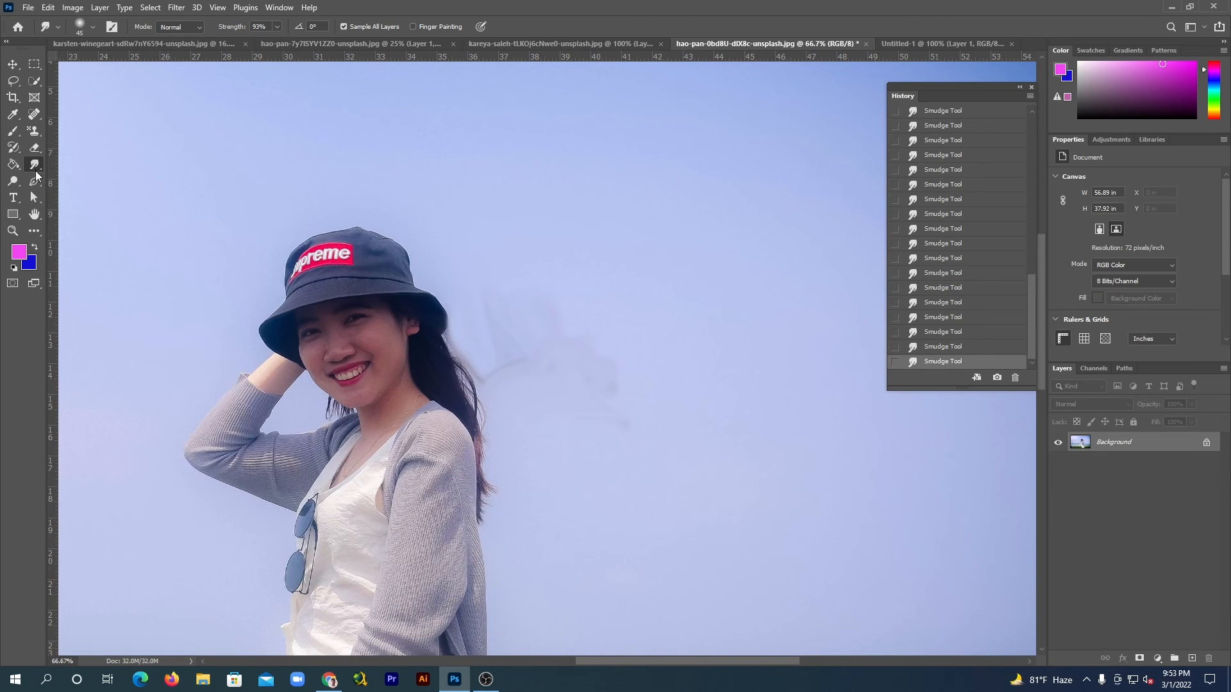
- In the close-up portrait of the purple-haired woman, smooth both eyebrows with Smudge strokes along them toward the nose
{"action": "right_click", "coordinate": [34, 166]}
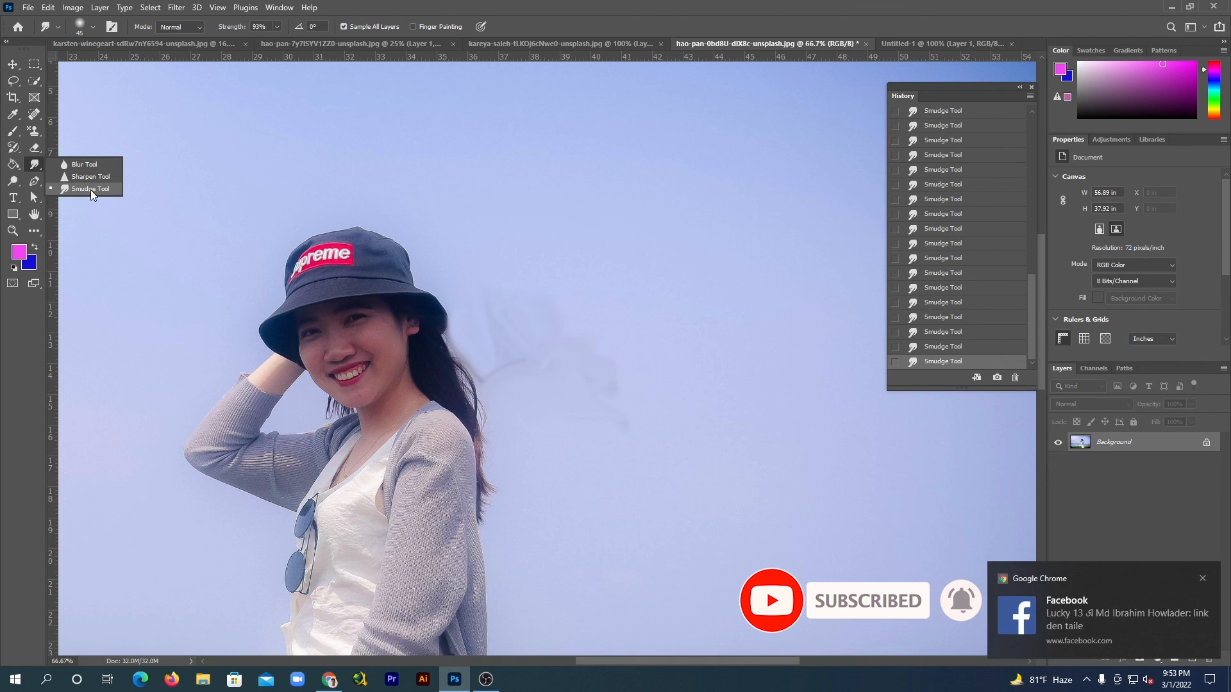
{"action": "left_click", "coordinate": [90, 190]}
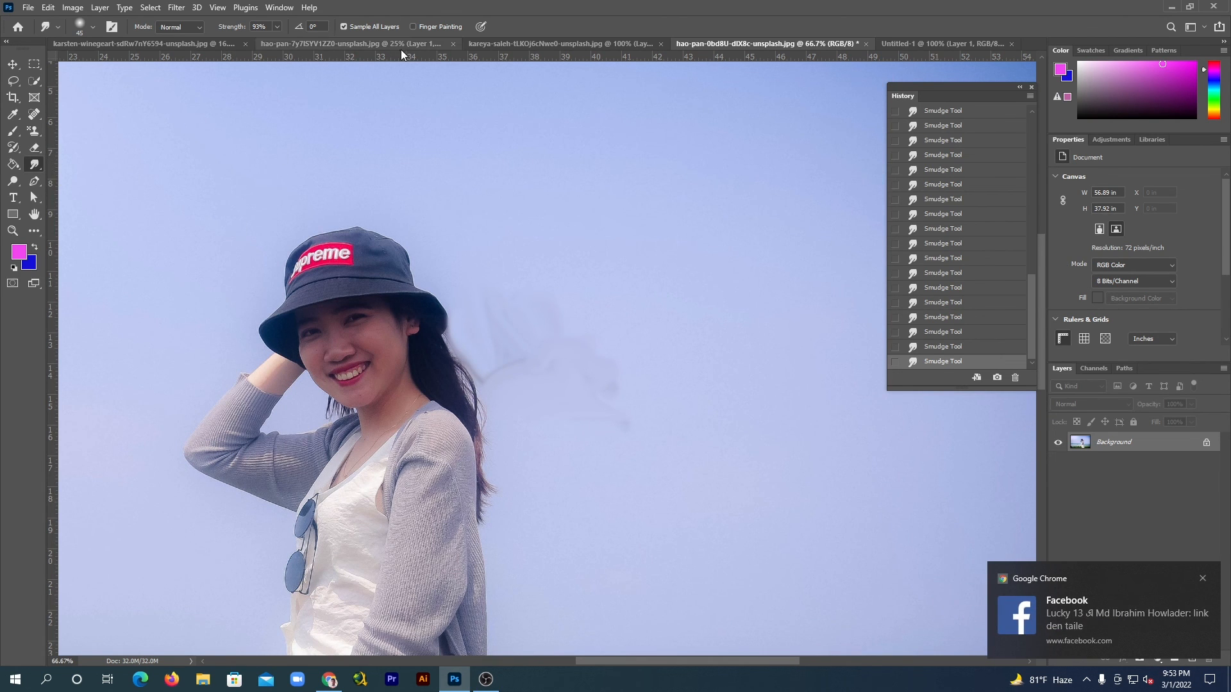
{"action": "left_click", "coordinate": [528, 42]}
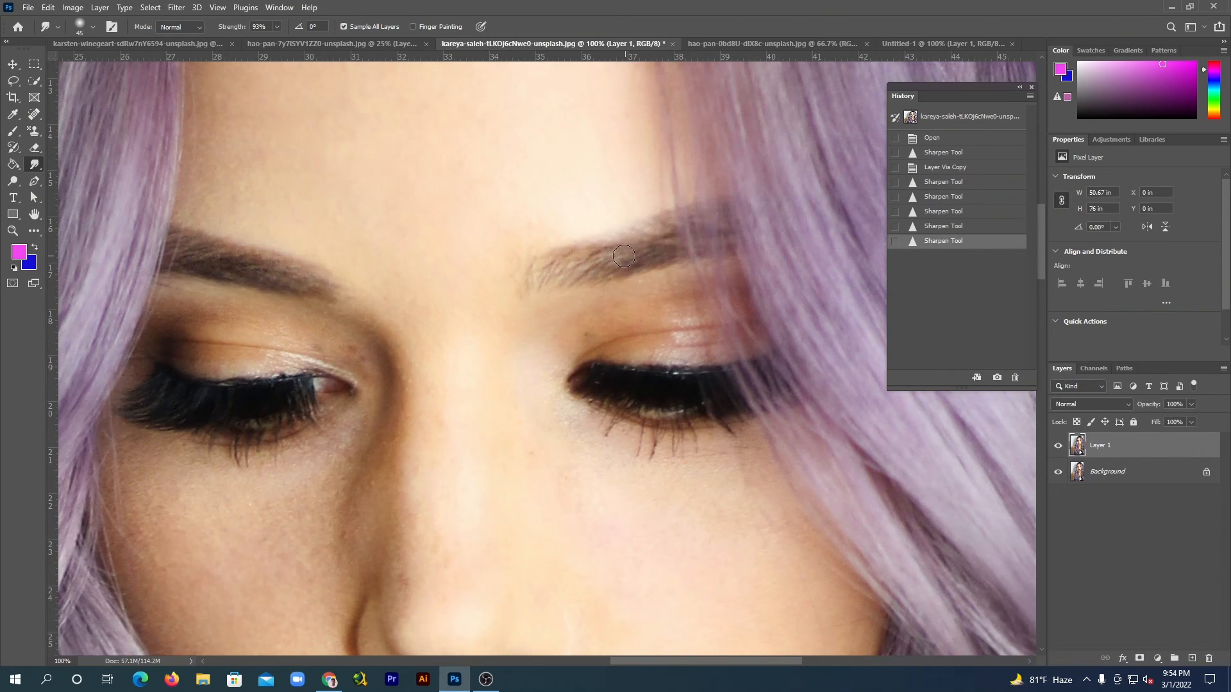
{"action": "left_click_drag", "start_coordinate": [624, 256], "coordinate": [571, 269]}
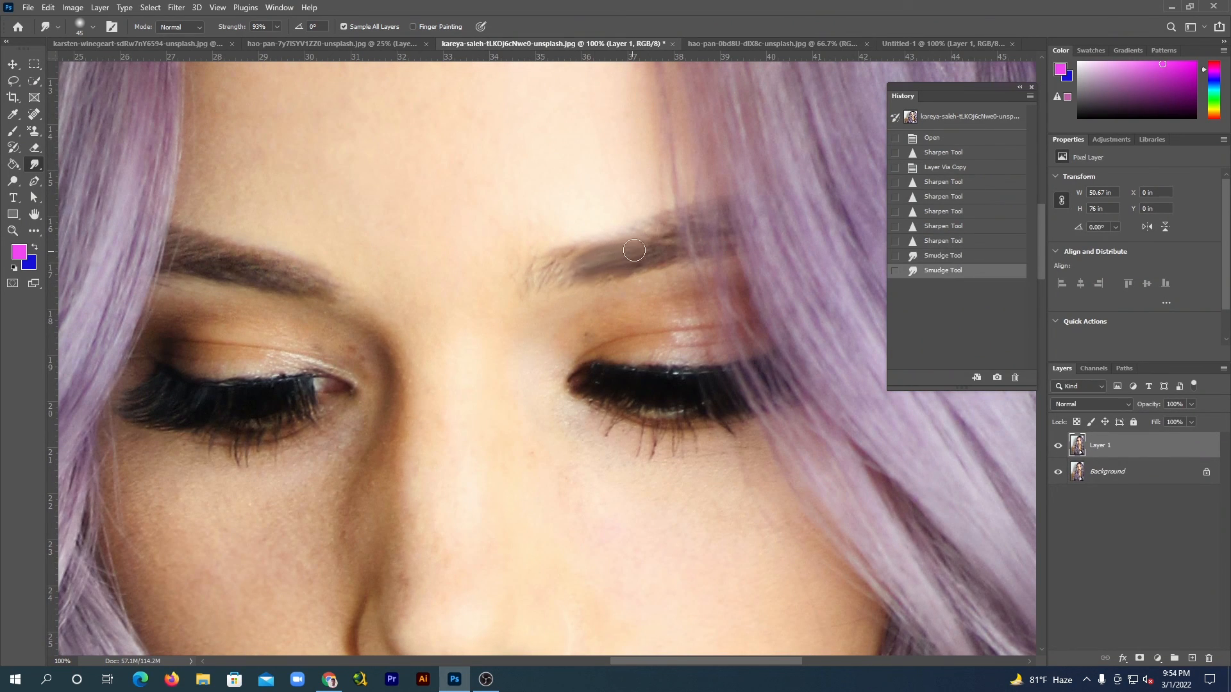
{"action": "left_click_drag", "start_coordinate": [657, 246], "coordinate": [625, 258]}
{"action": "left_click_drag", "start_coordinate": [657, 251], "coordinate": [556, 267]}
{"action": "mouse_move", "coordinate": [308, 283]}
{"action": "left_mouse_down"}
{"action": "mouse_move", "coordinate": [346, 283]}
{"action": "mouse_move", "coordinate": [358, 308]}
{"action": "left_mouse_up"}
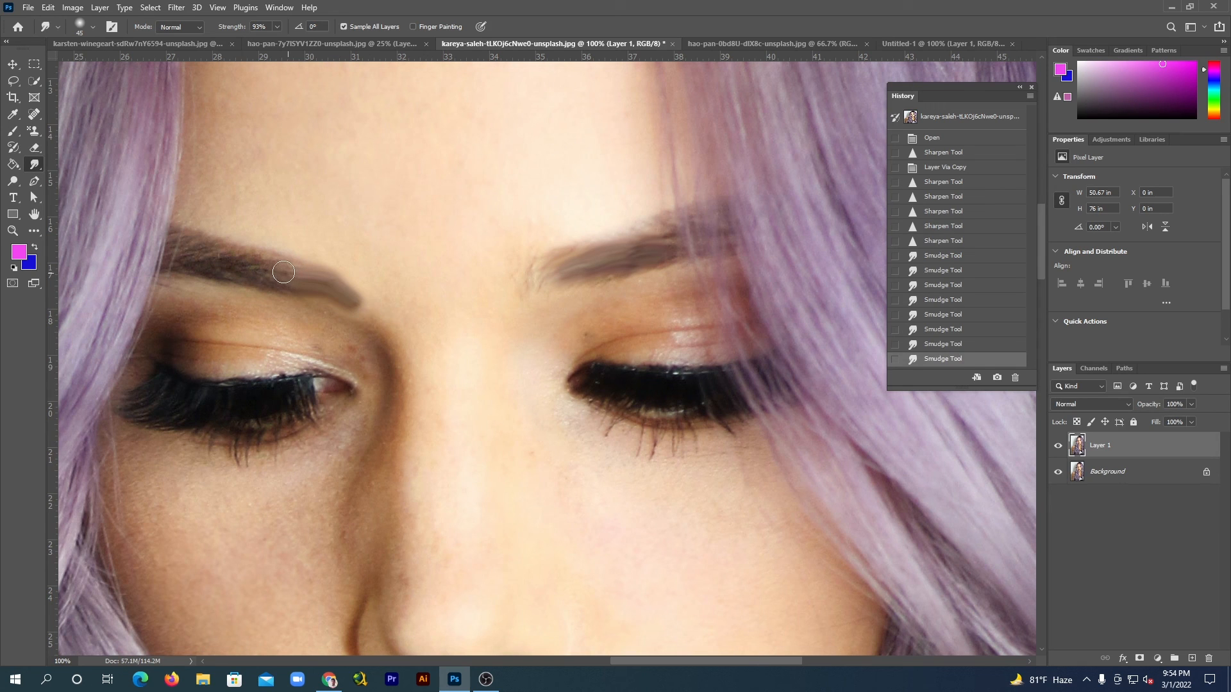
{"action": "left_click_drag", "start_coordinate": [284, 272], "coordinate": [358, 304]}
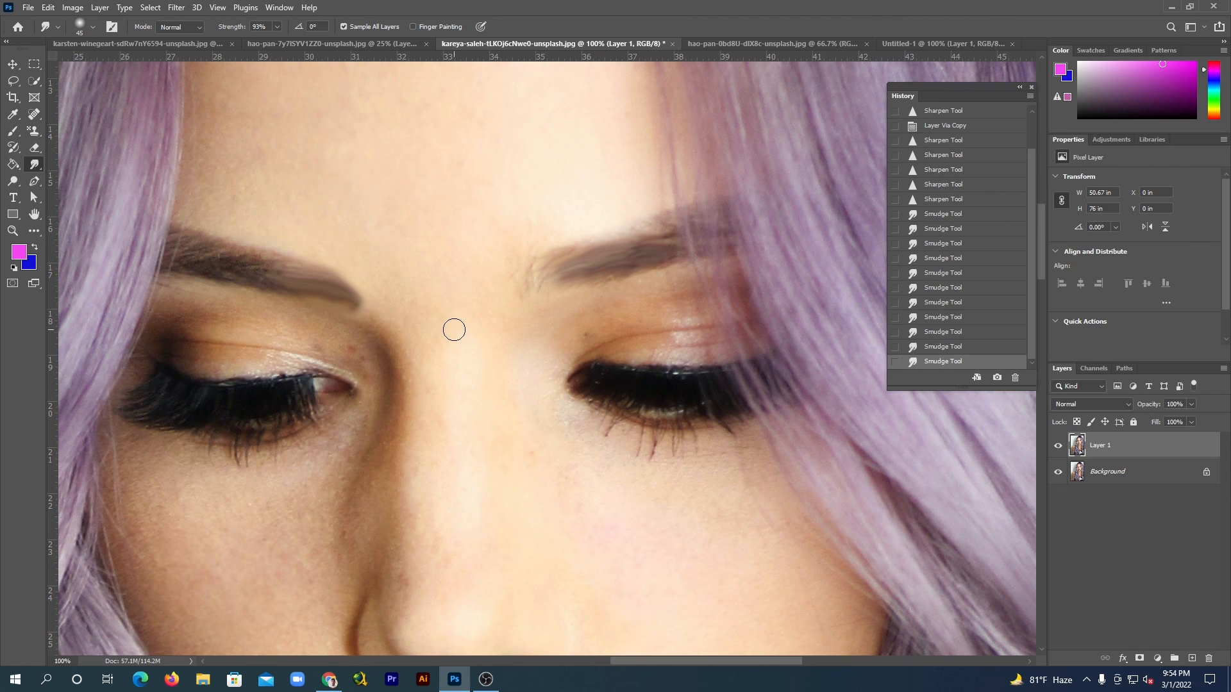